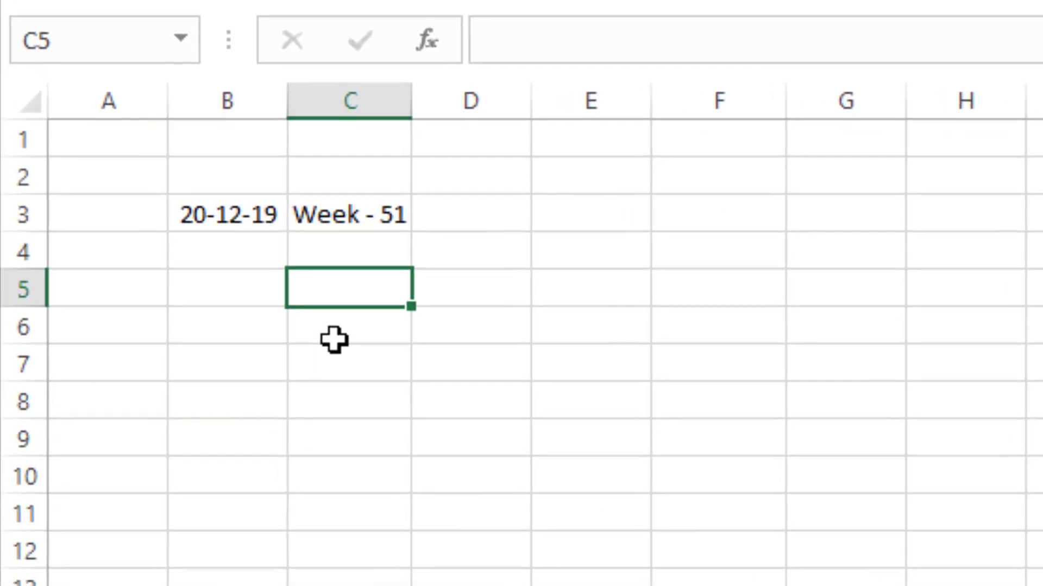
- Move between the empty cells B5 and C5, ending on B5 for the date
{"action": "left_click", "coordinate": [223, 289]}
{"action": "left_click", "coordinate": [341, 292]}
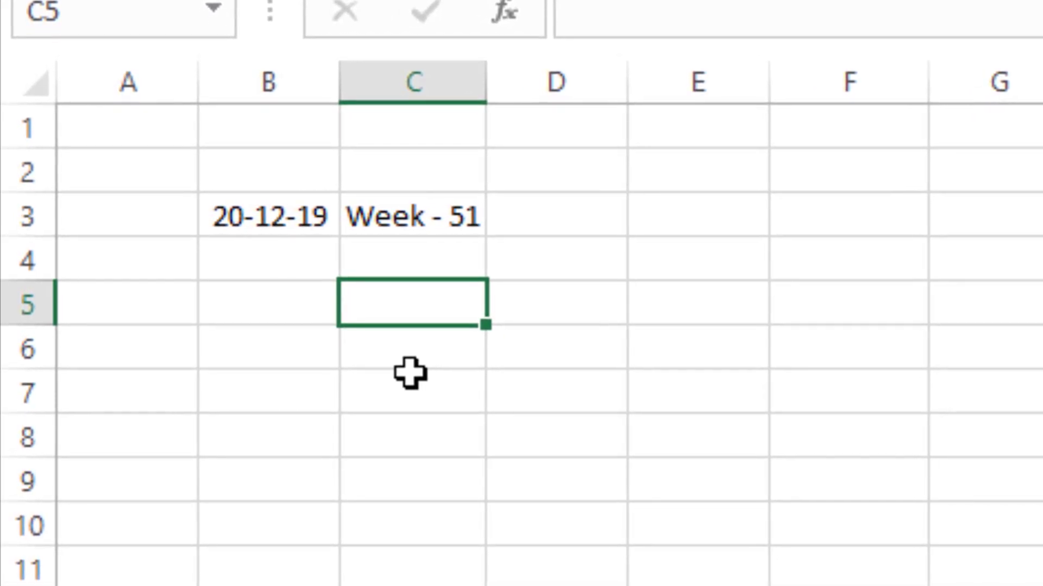
{"action": "left_click", "coordinate": [410, 374]}
{"action": "left_click", "coordinate": [343, 309]}
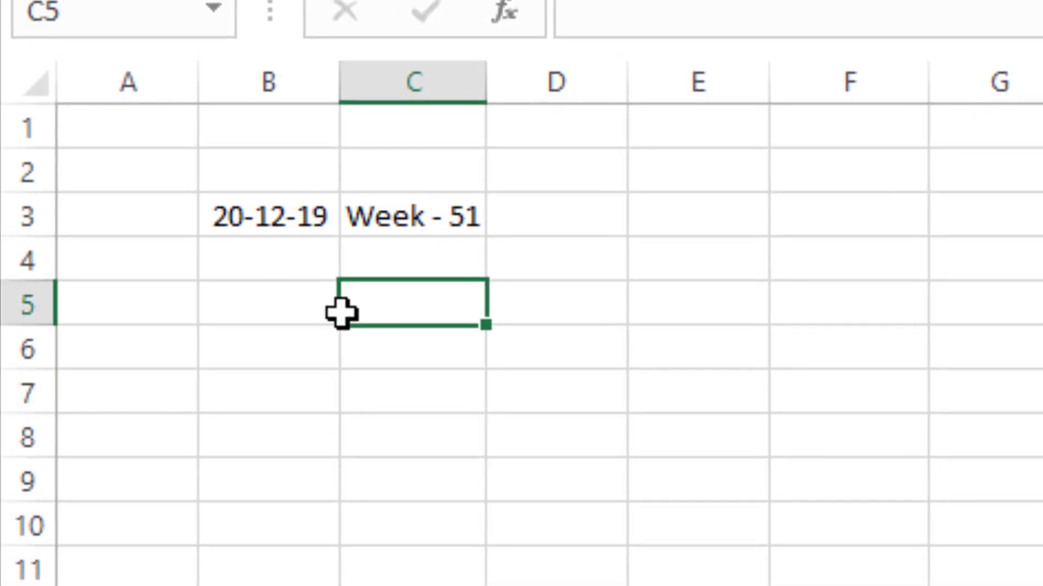
{"action": "left_click", "coordinate": [274, 307]}
{"action": "left_click", "coordinate": [461, 307]}
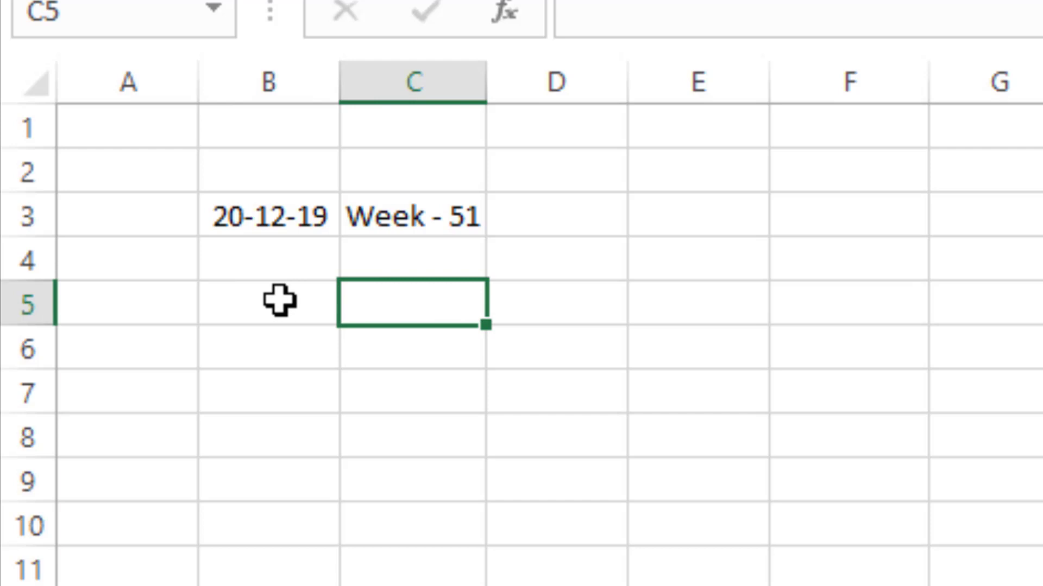
{"action": "left_click", "coordinate": [279, 300]}
{"action": "left_click", "coordinate": [380, 312]}
{"action": "left_click", "coordinate": [284, 312]}
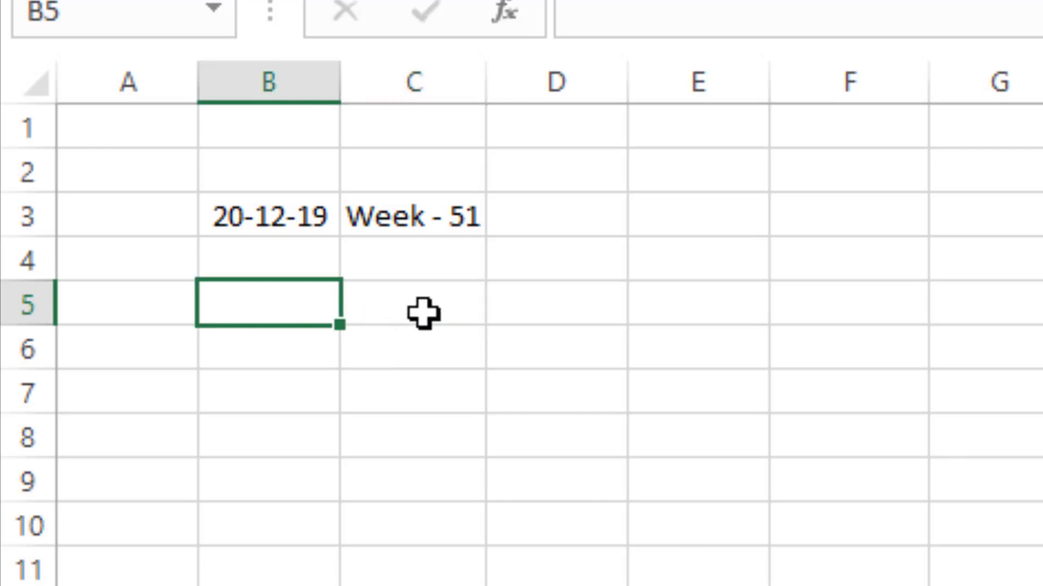
{"action": "left_click", "coordinate": [424, 312]}
{"action": "left_click", "coordinate": [292, 302]}
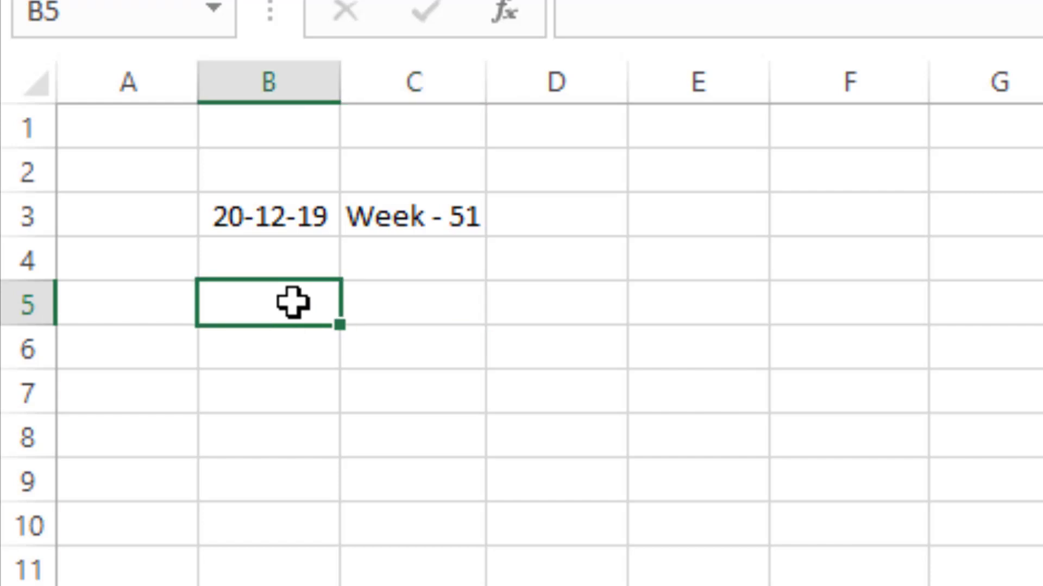
{"action": "left_click", "coordinate": [410, 314]}
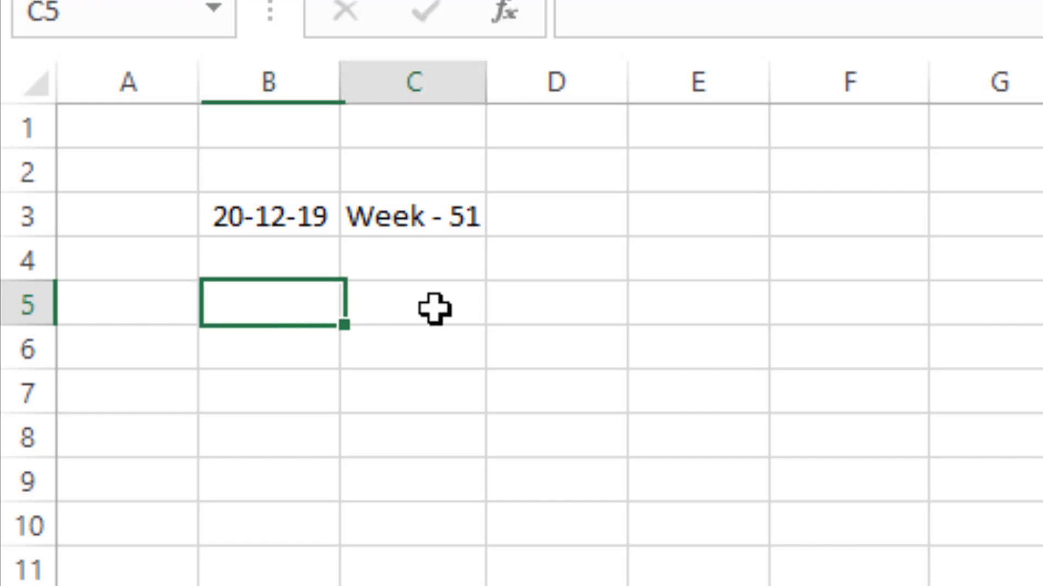
{"action": "left_click", "coordinate": [424, 349]}
{"action": "left_click", "coordinate": [401, 314]}
{"action": "left_click", "coordinate": [269, 308]}
{"action": "left_click", "coordinate": [382, 301]}
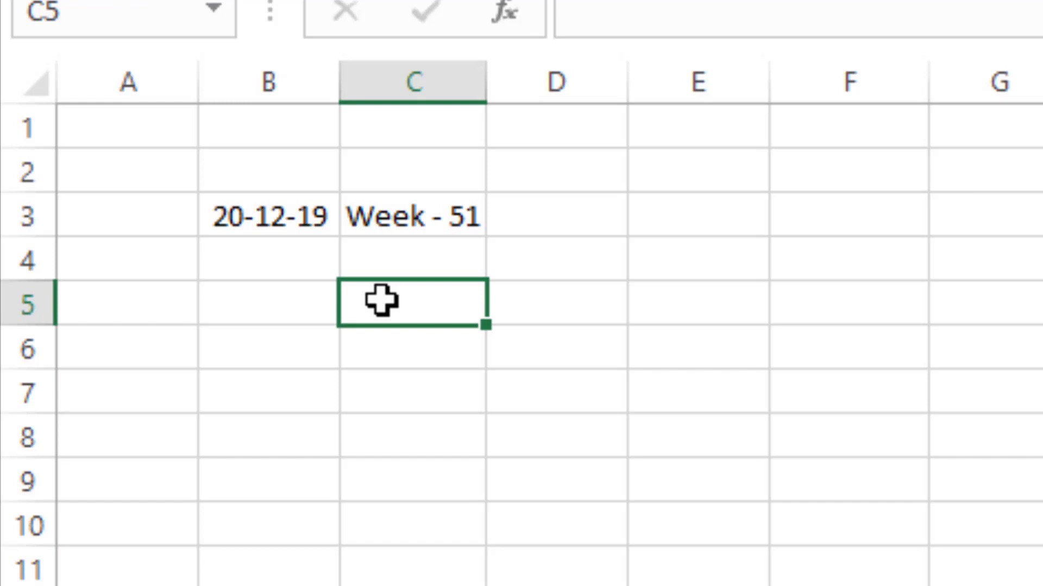
{"action": "left_click", "coordinate": [405, 395]}
{"action": "left_click", "coordinate": [399, 307]}
{"action": "left_click", "coordinate": [282, 303]}
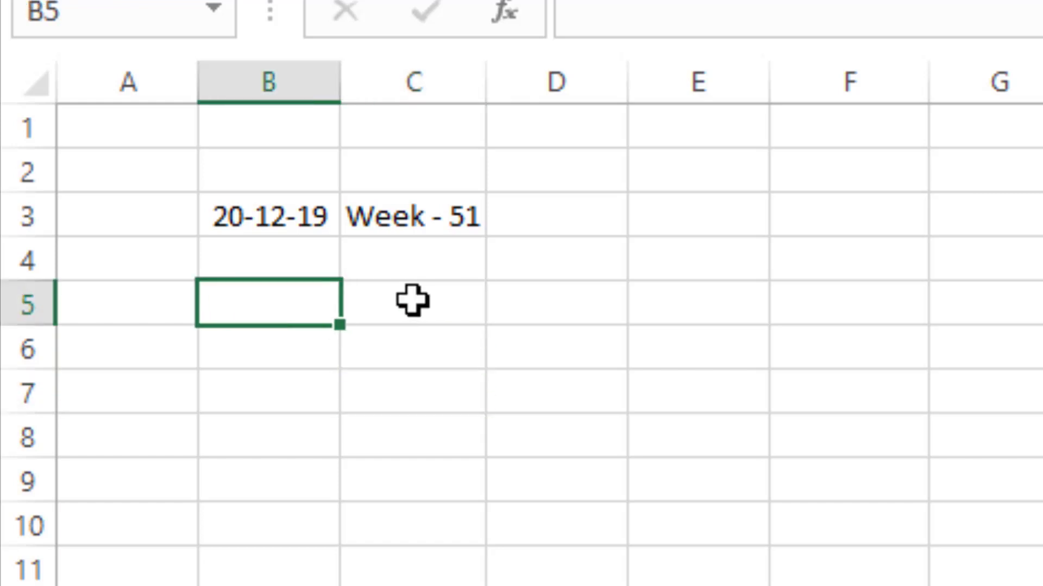
{"action": "left_click", "coordinate": [412, 300]}
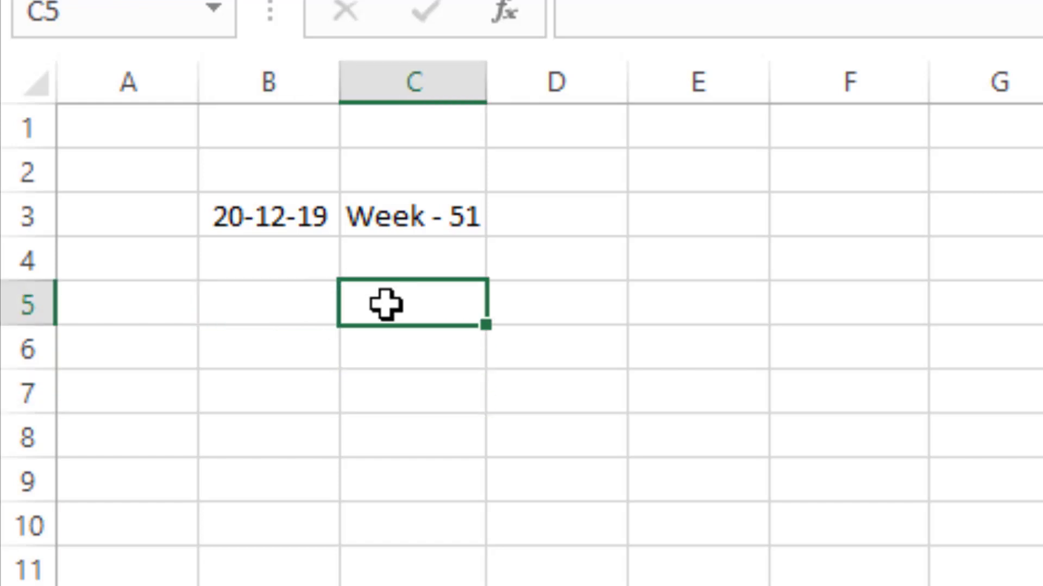
{"action": "left_click", "coordinate": [251, 300]}
{"action": "left_click", "coordinate": [389, 291]}
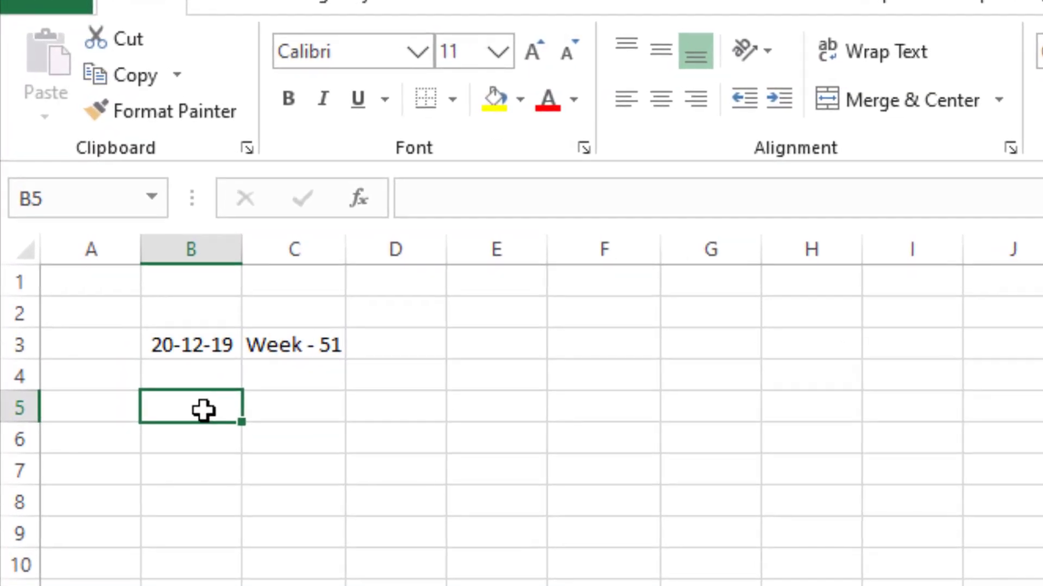
- Enter the date 20/12/2019 in B5, then select cell C5 beside it
{"action": "type", "text": "20/1"}
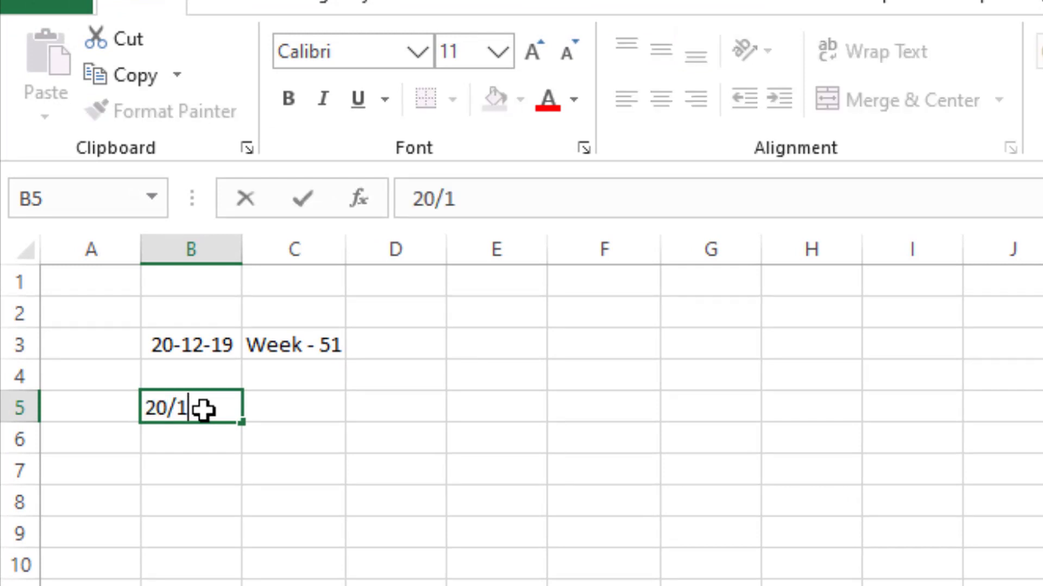
{"action": "type", "text": "2/2"}
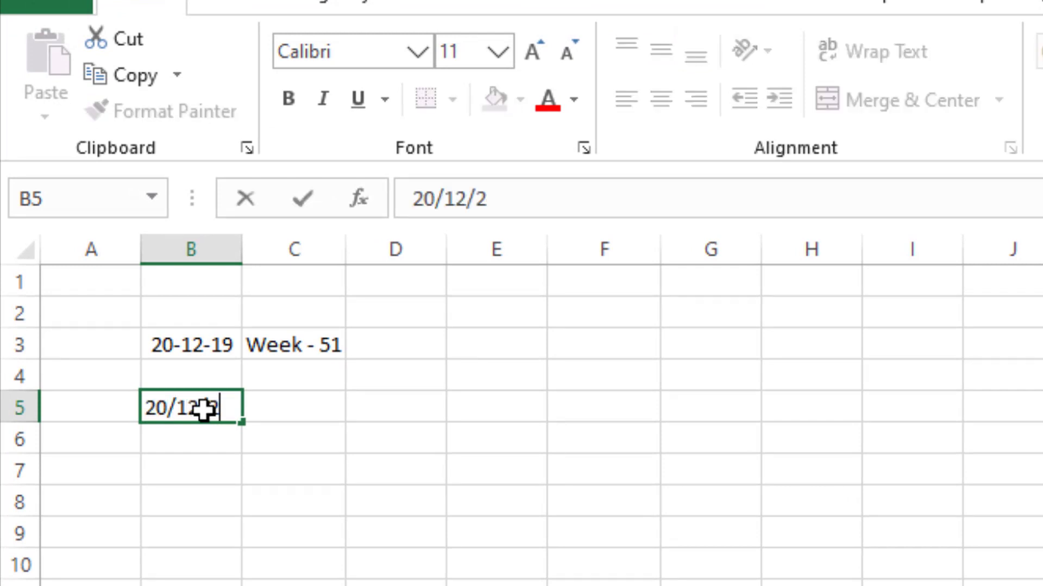
{"action": "type", "text": "019"}
{"action": "key", "text": "Return"}
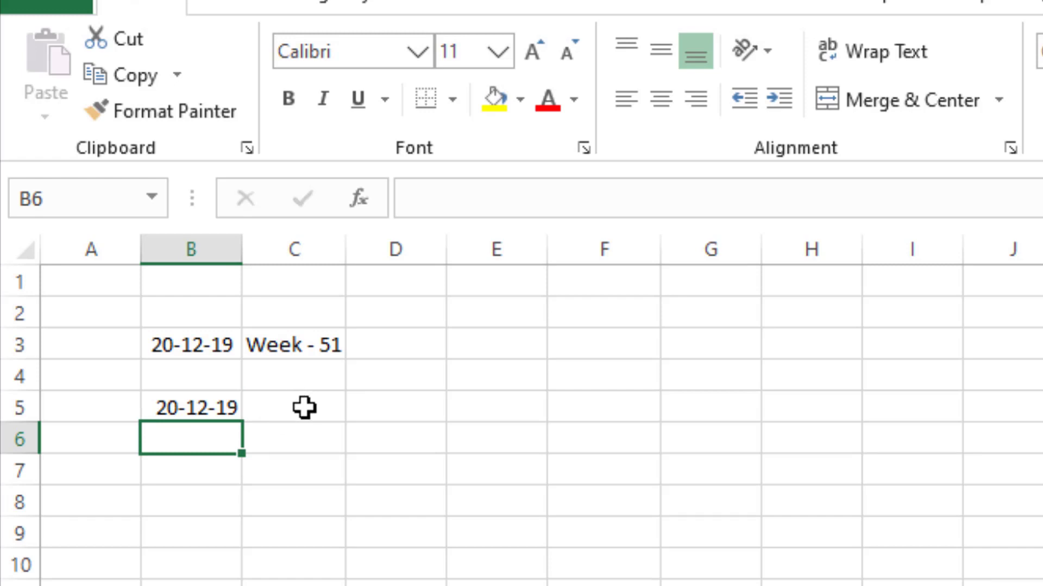
{"action": "left_click", "coordinate": [304, 408]}
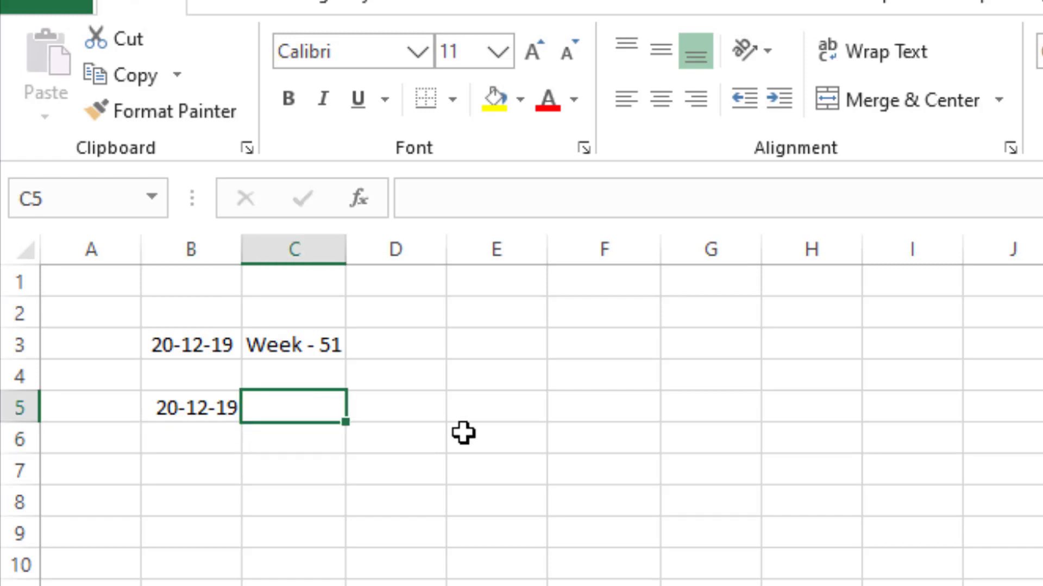
{"action": "left_click", "coordinate": [513, 394]}
{"action": "left_click", "coordinate": [652, 407]}
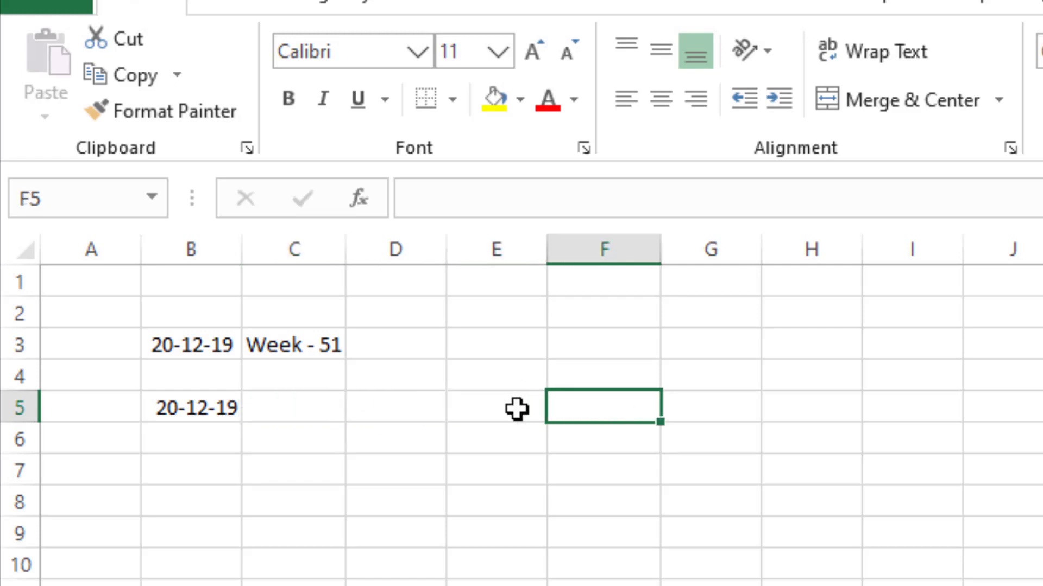
{"action": "left_click", "coordinate": [516, 407]}
{"action": "left_click", "coordinate": [321, 406]}
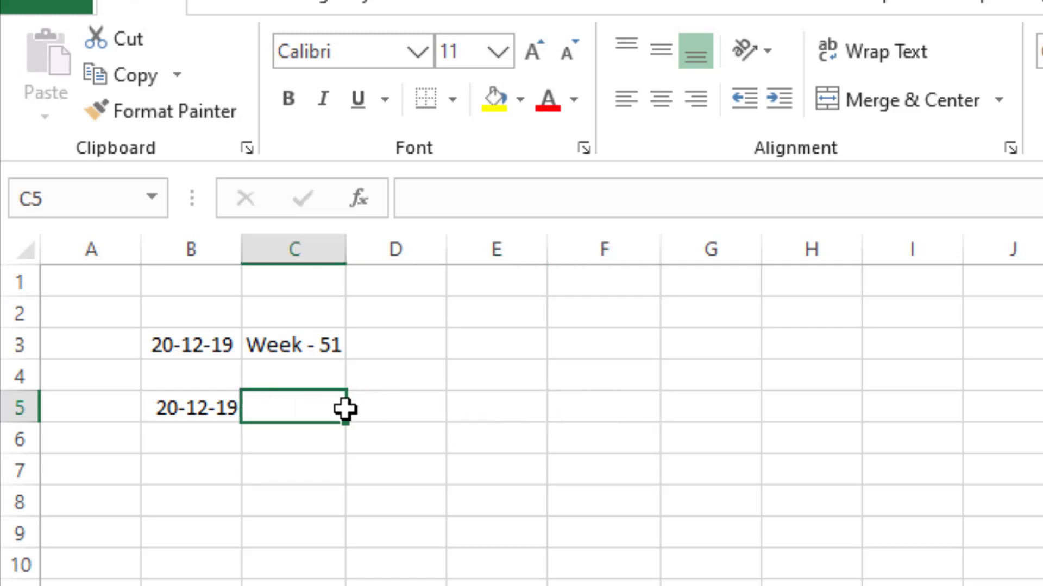
{"action": "left_click", "coordinate": [394, 410]}
{"action": "left_click", "coordinate": [298, 408]}
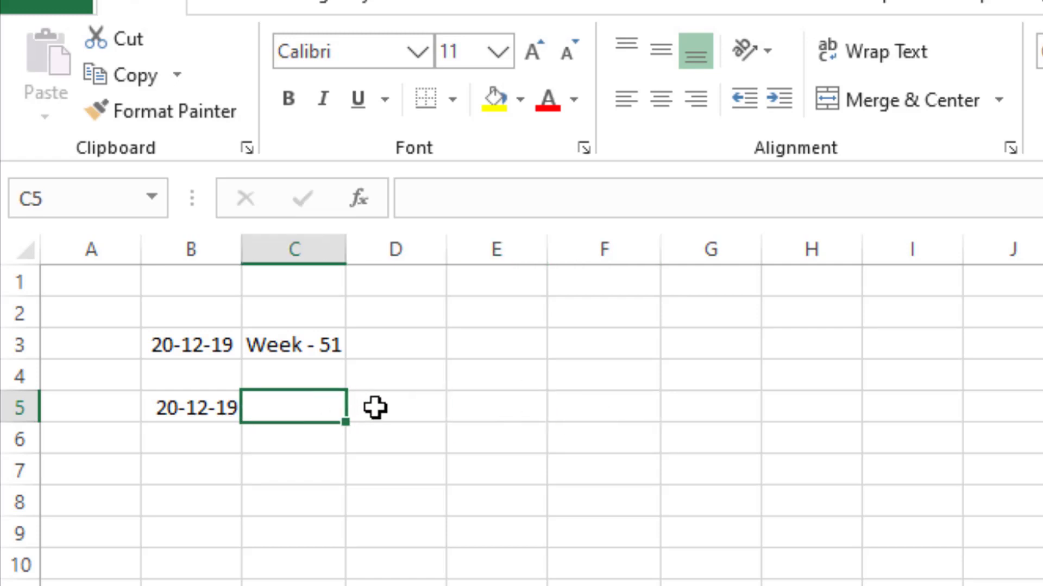
{"action": "left_click", "coordinate": [374, 408]}
{"action": "left_click", "coordinate": [316, 405]}
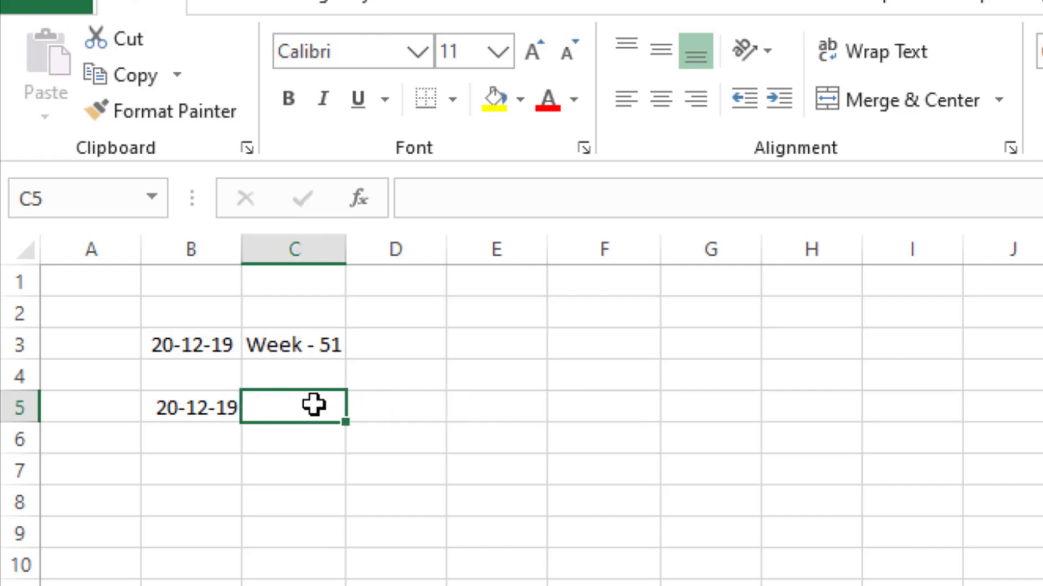
- Enter =WEEKNUM(B5) in C5, returning week 51
{"action": "type", "text": "="}
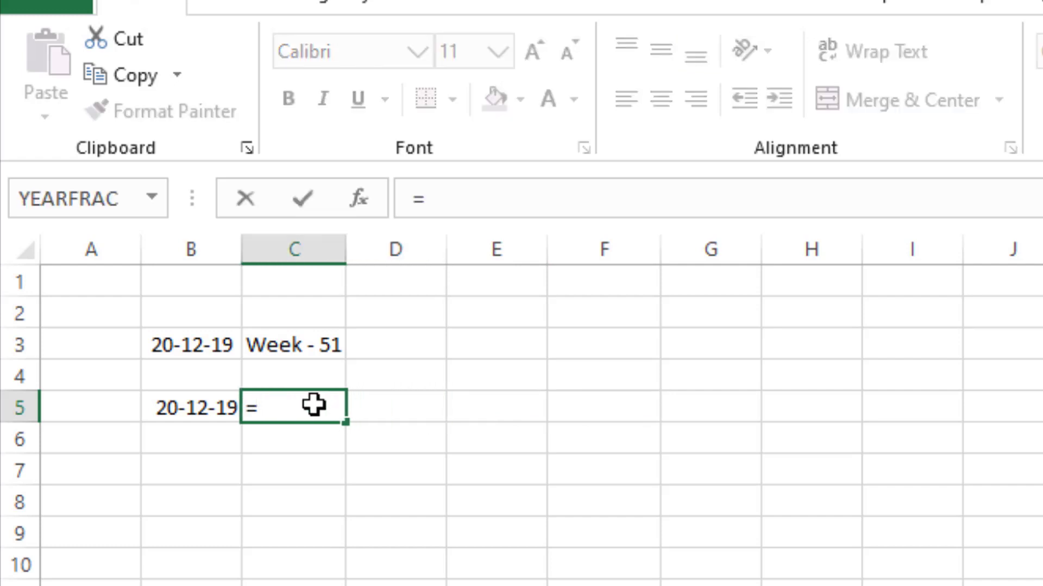
{"action": "type", "text": "w"}
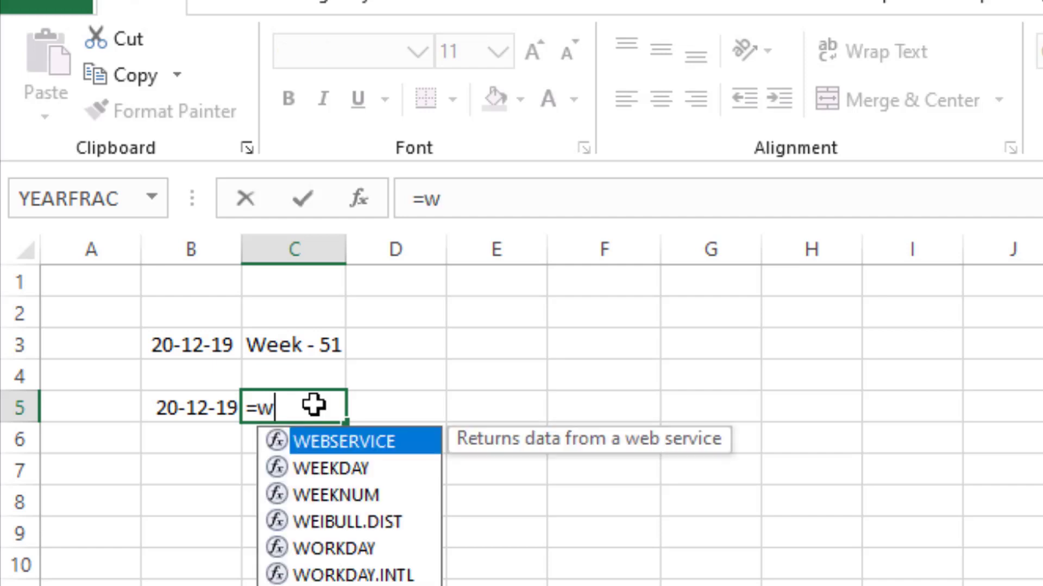
{"action": "type", "text": "eek"}
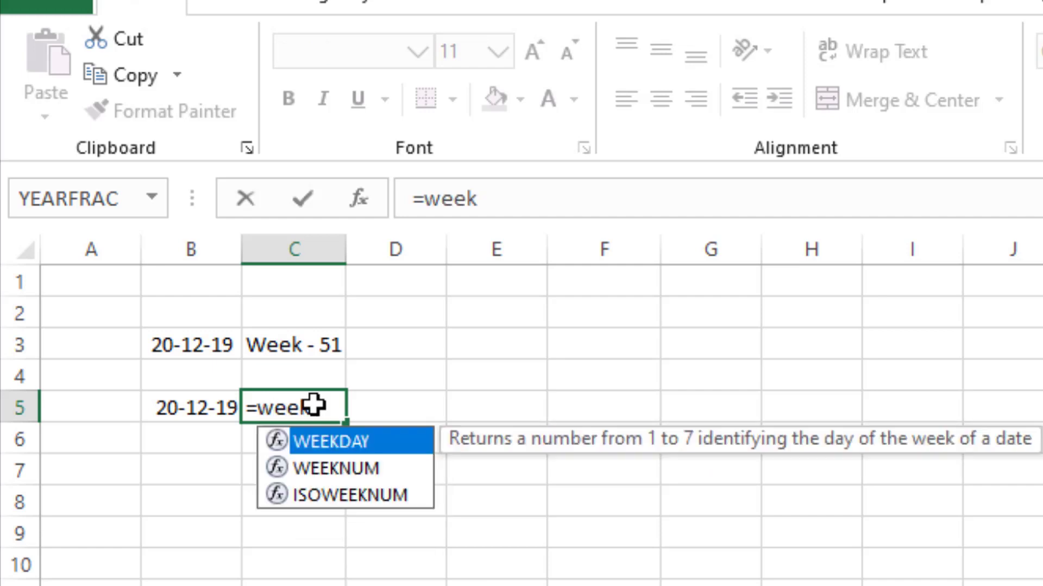
{"action": "type", "text": "num"}
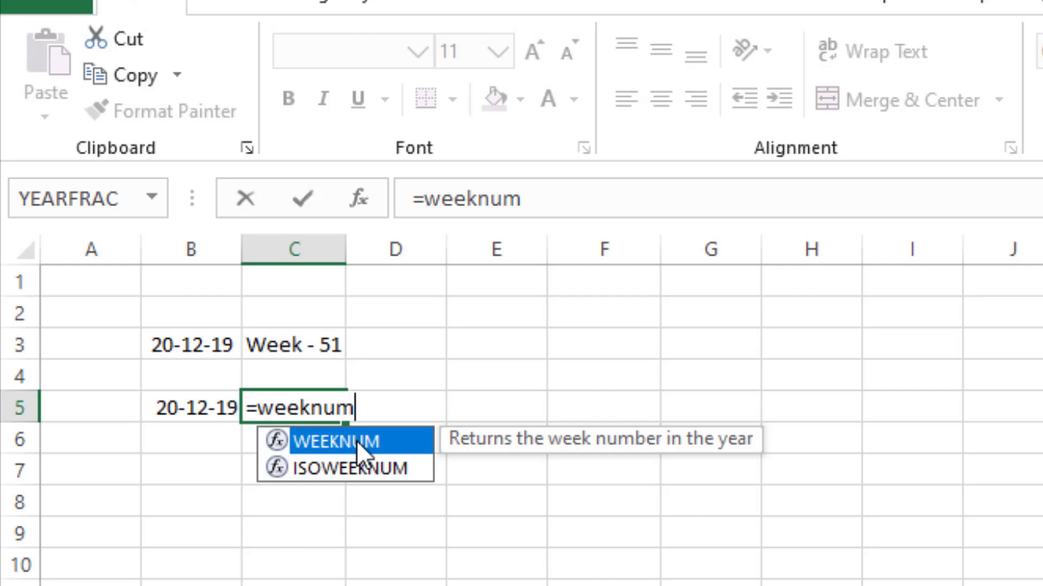
{"action": "type", "text": "("}
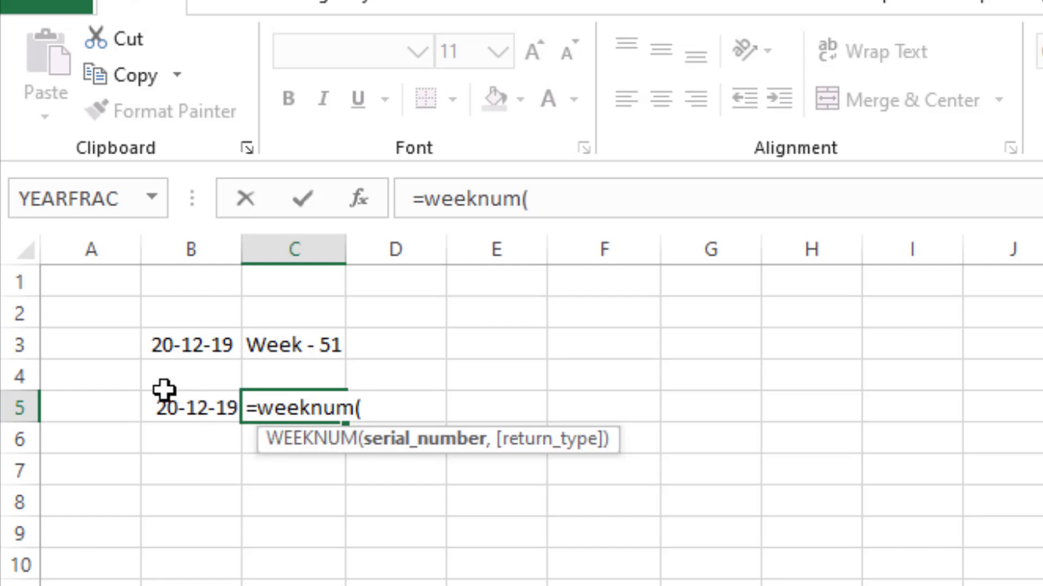
{"action": "left_click", "coordinate": [197, 404]}
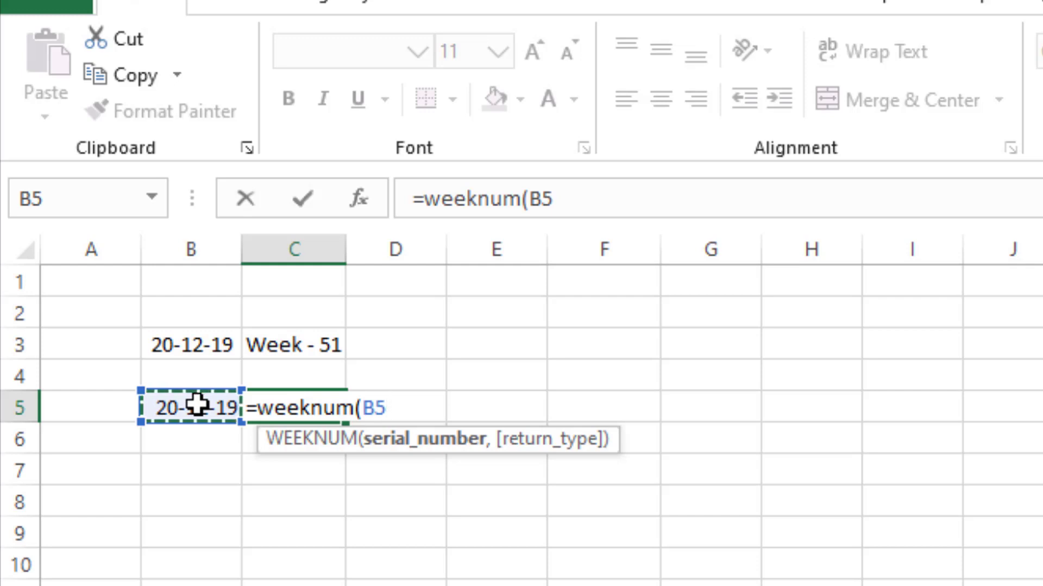
{"action": "type", "text": ")"}
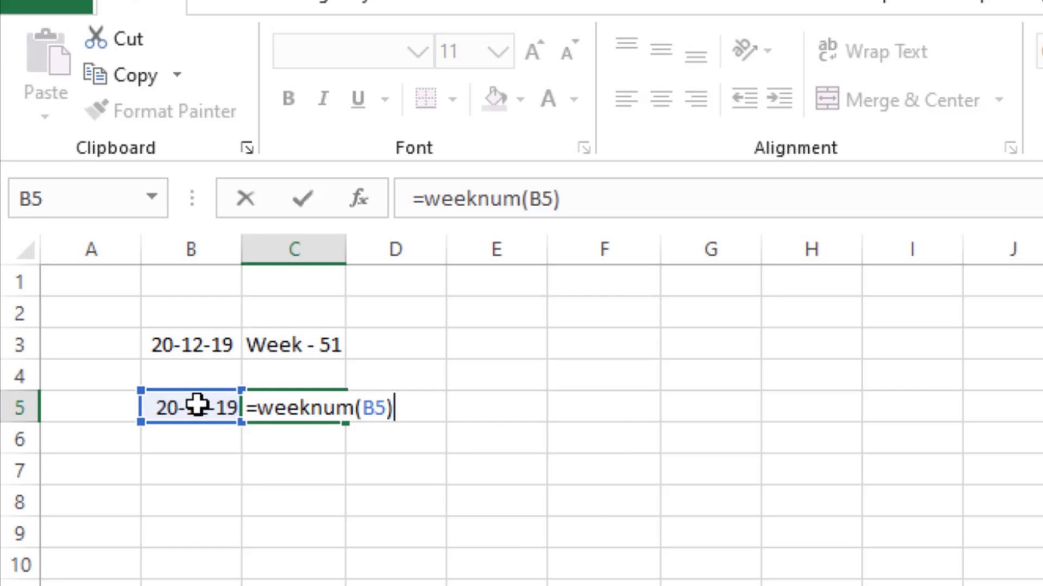
{"action": "key", "text": "Return"}
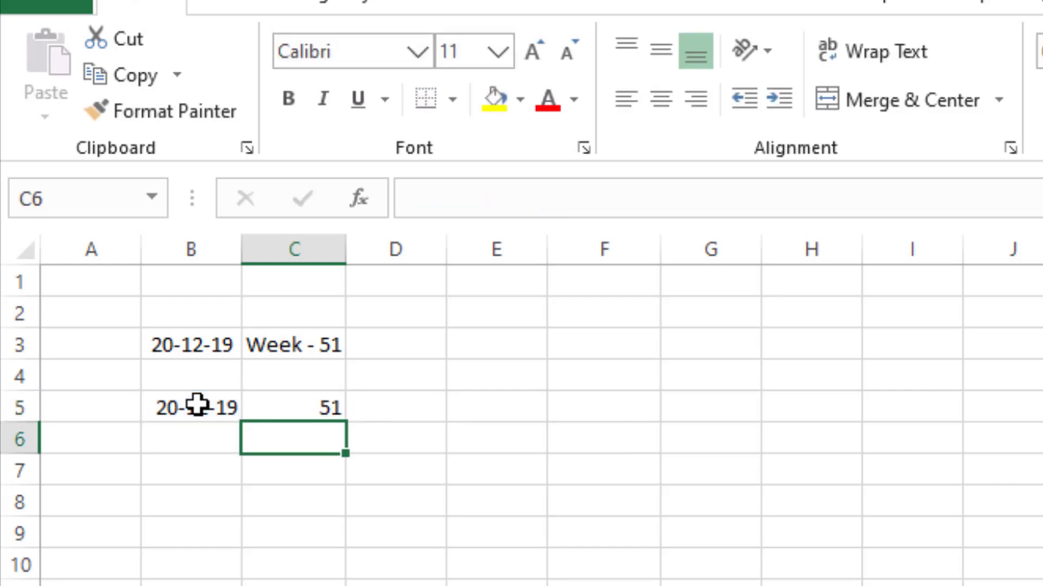
- Change the month in B5's date to 9, making it 20-09-2019
{"action": "left_click", "coordinate": [197, 404]}
{"action": "left_click", "coordinate": [317, 407]}
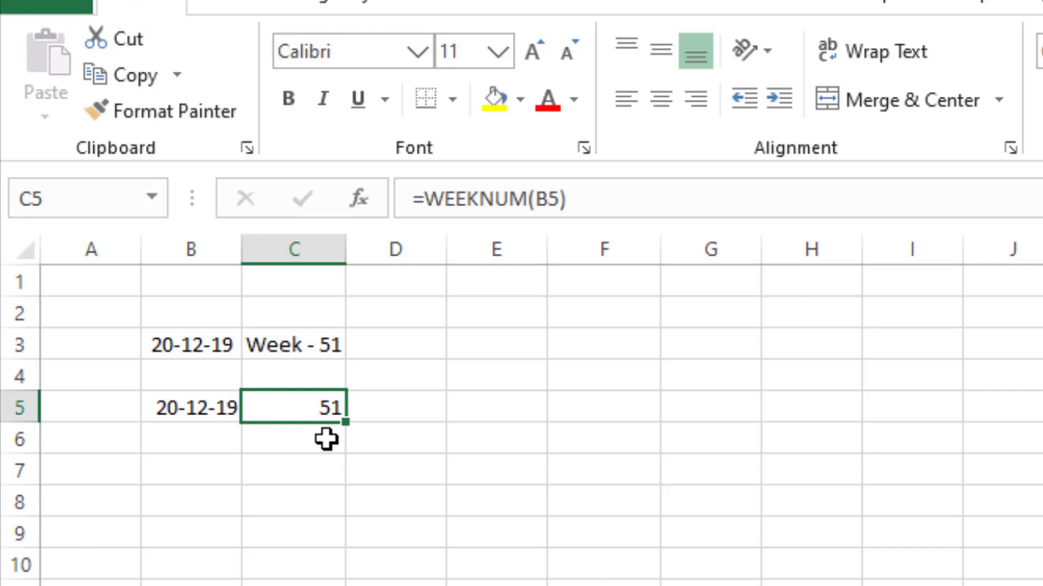
{"action": "left_click", "coordinate": [282, 441]}
{"action": "left_click", "coordinate": [198, 407]}
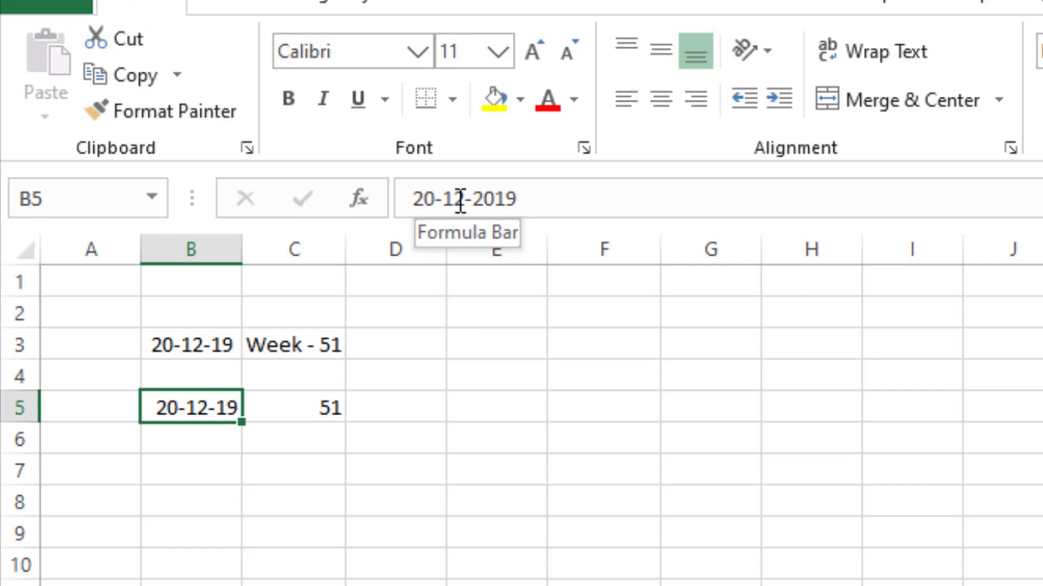
{"action": "left_click_drag", "start_coordinate": [466, 199], "coordinate": [442, 198]}
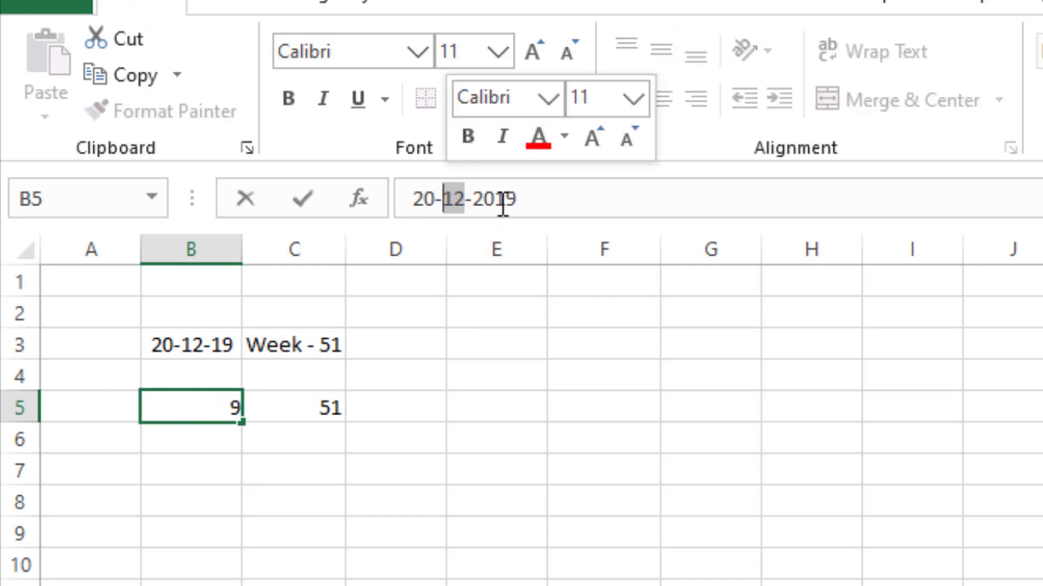
{"action": "type", "text": "9"}
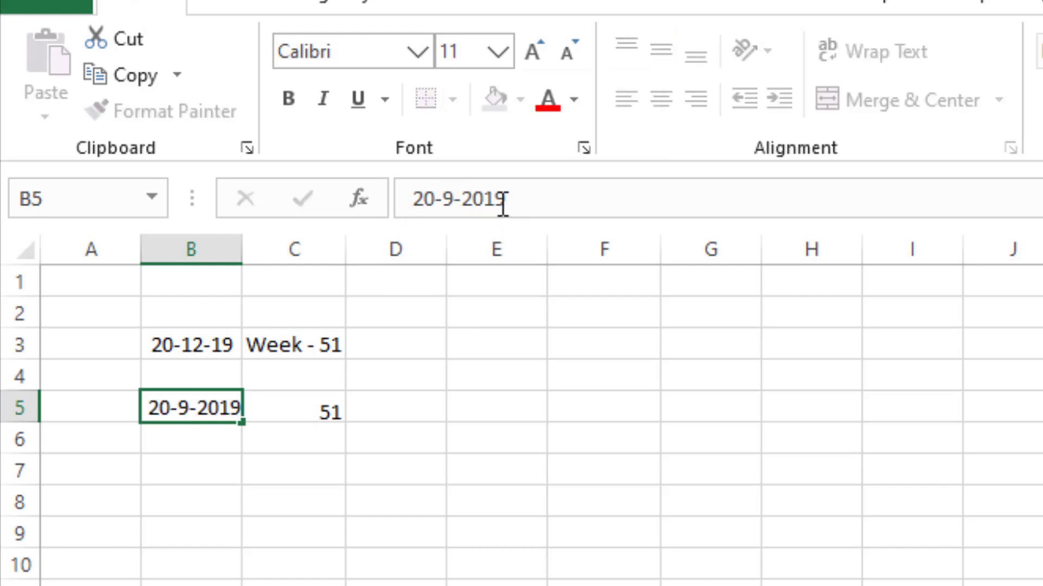
{"action": "key", "text": "Return"}
- Compare the date in B5 with the updated week number in C5
{"action": "left_click", "coordinate": [319, 404]}
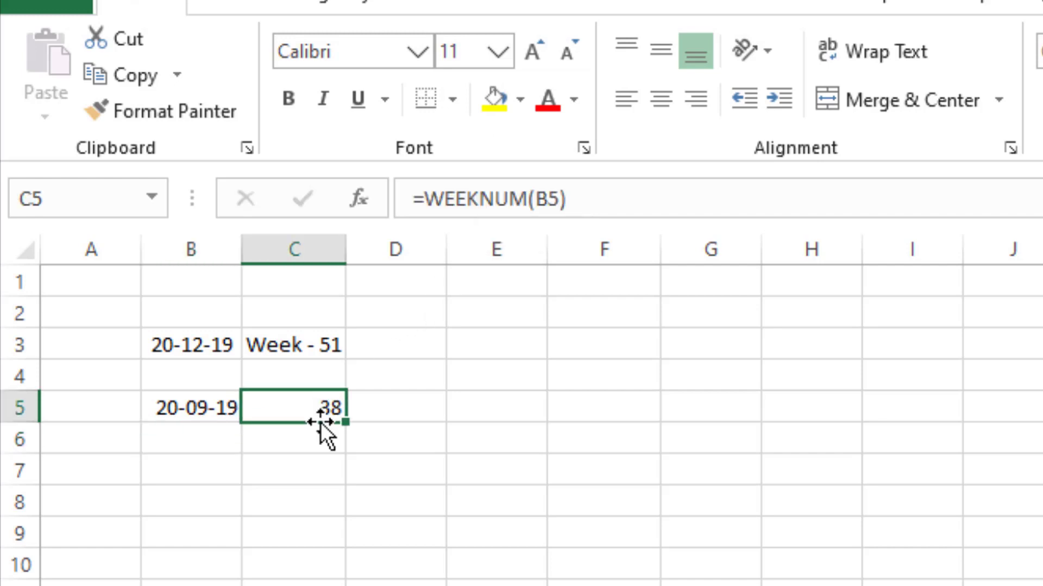
{"action": "left_click", "coordinate": [315, 430]}
{"action": "left_click", "coordinate": [309, 400]}
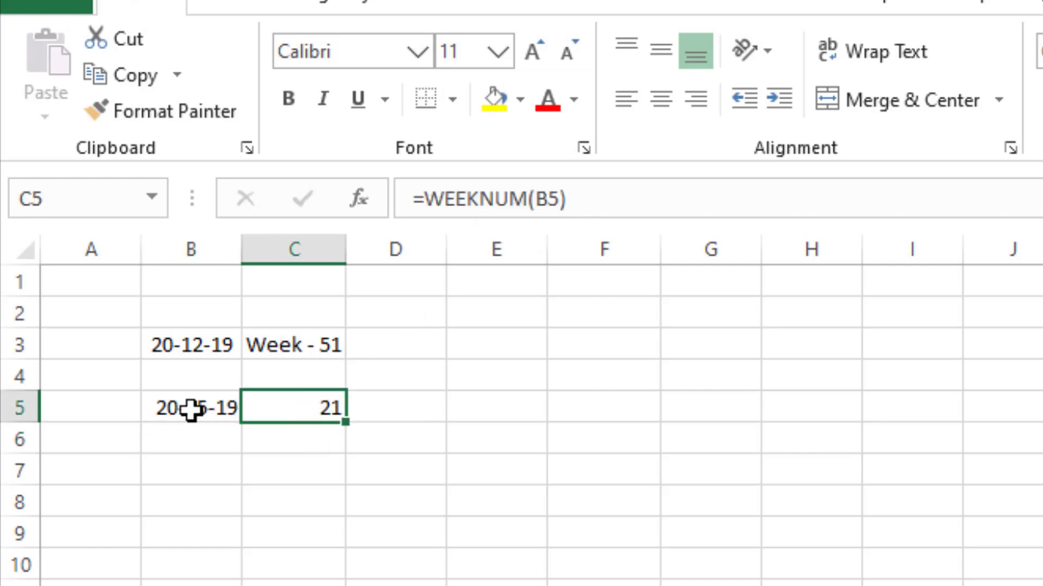
{"action": "left_click", "coordinate": [179, 408]}
{"action": "left_click", "coordinate": [290, 408]}
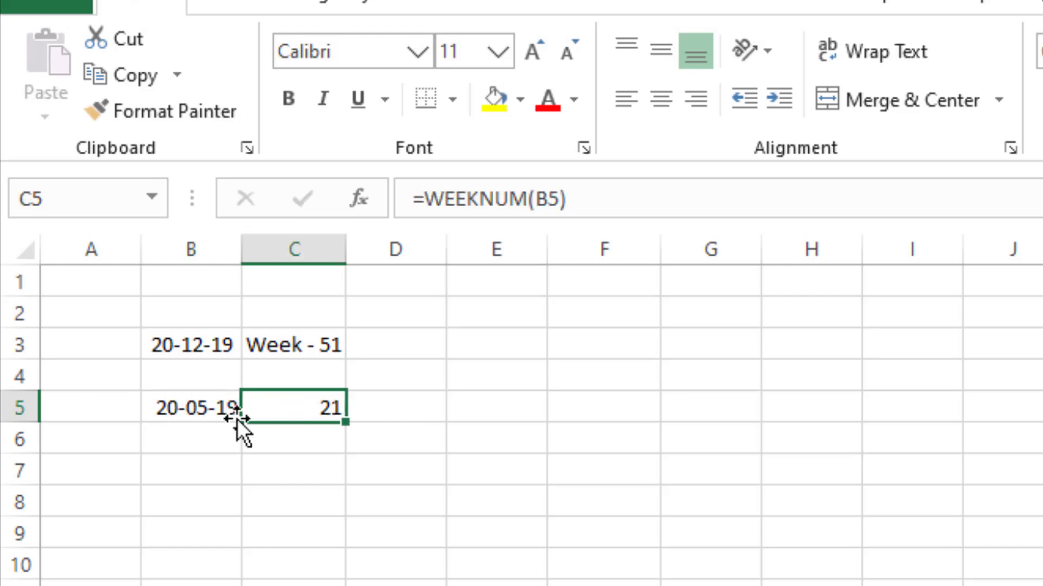
{"action": "left_click", "coordinate": [299, 444]}
{"action": "left_click", "coordinate": [300, 407]}
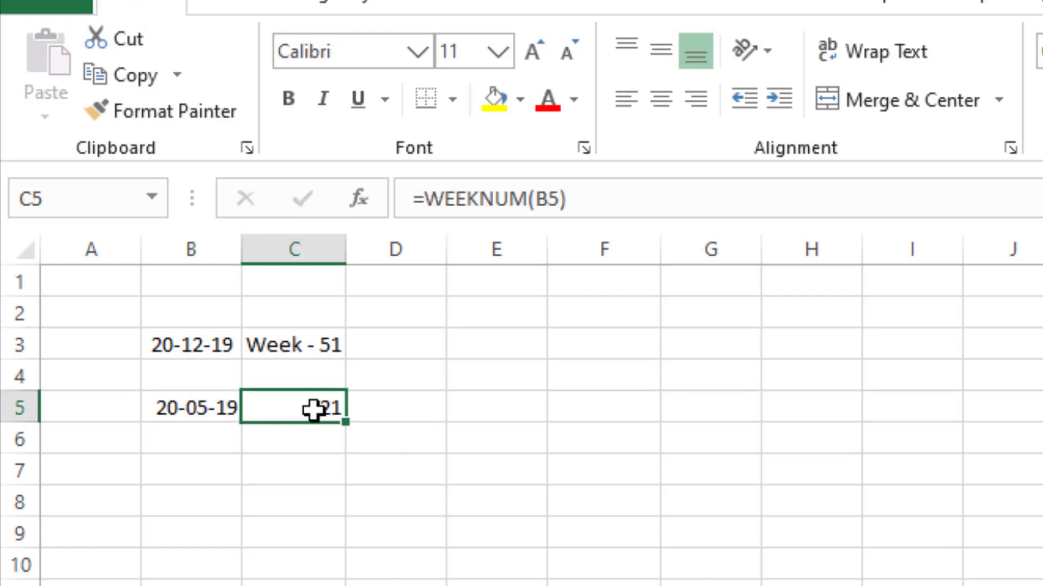
{"action": "left_click", "coordinate": [191, 407]}
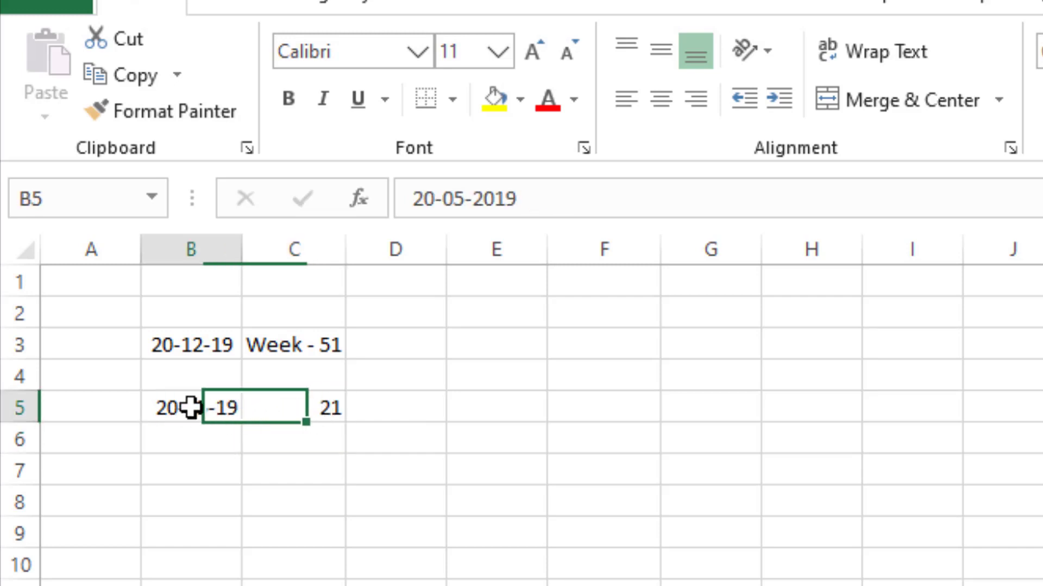
{"action": "left_click", "coordinate": [206, 440]}
{"action": "left_click", "coordinate": [193, 405]}
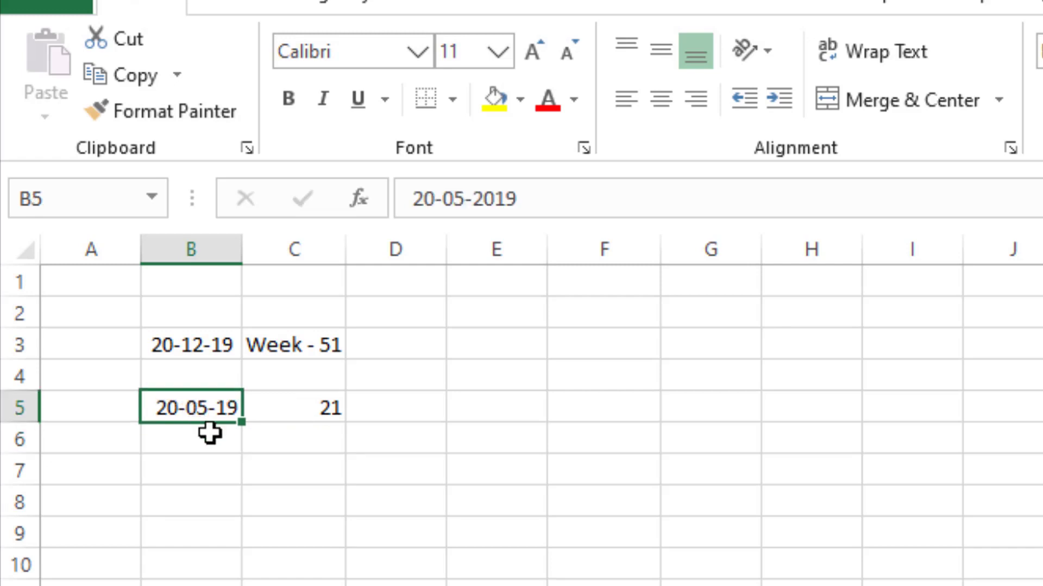
{"action": "left_click", "coordinate": [304, 414]}
{"action": "left_click", "coordinate": [310, 434]}
{"action": "left_click", "coordinate": [306, 404]}
{"action": "left_click", "coordinate": [305, 432]}
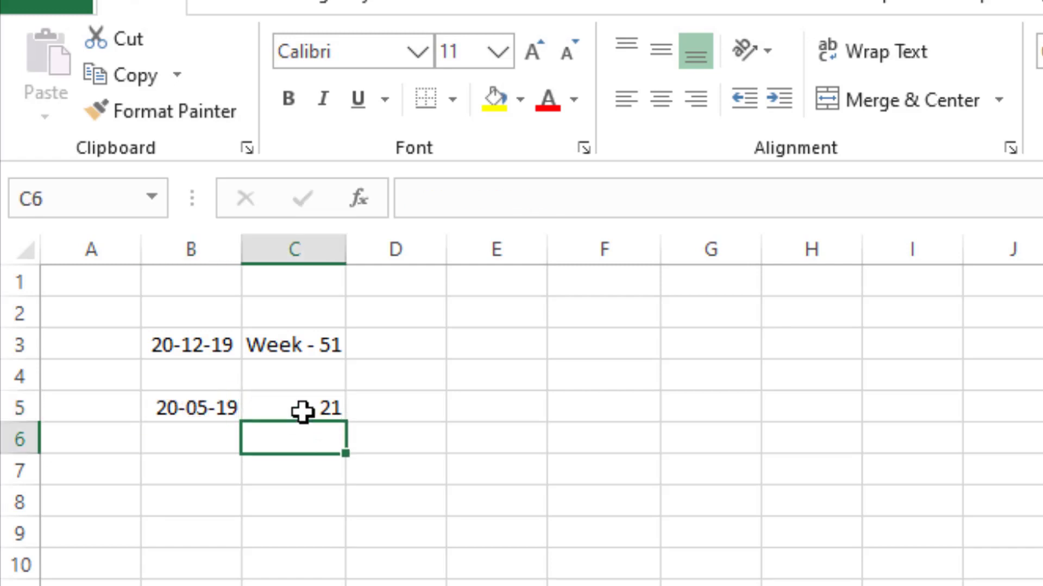
{"action": "left_click", "coordinate": [318, 406]}
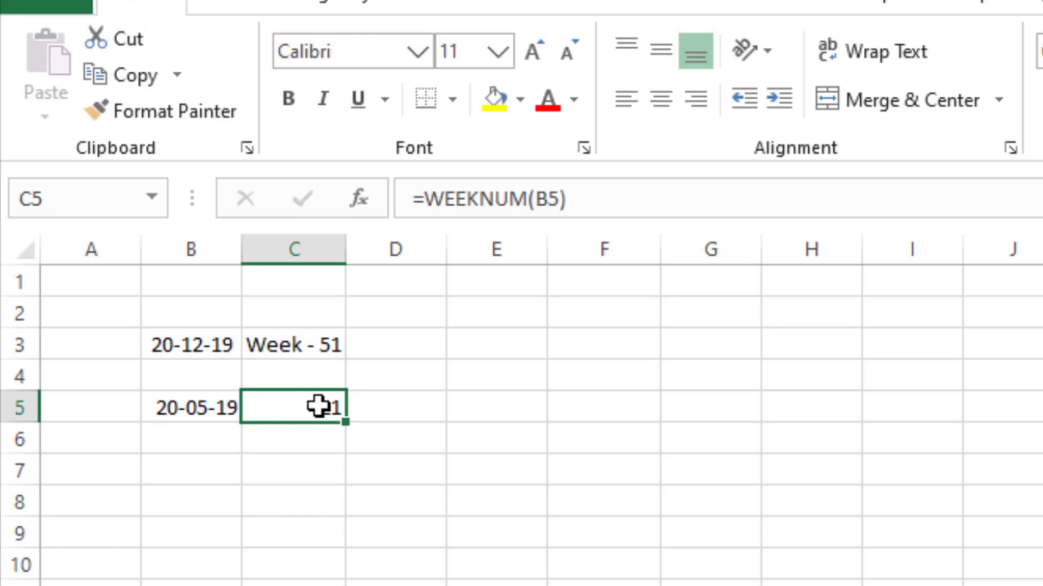
{"action": "left_click", "coordinate": [308, 351]}
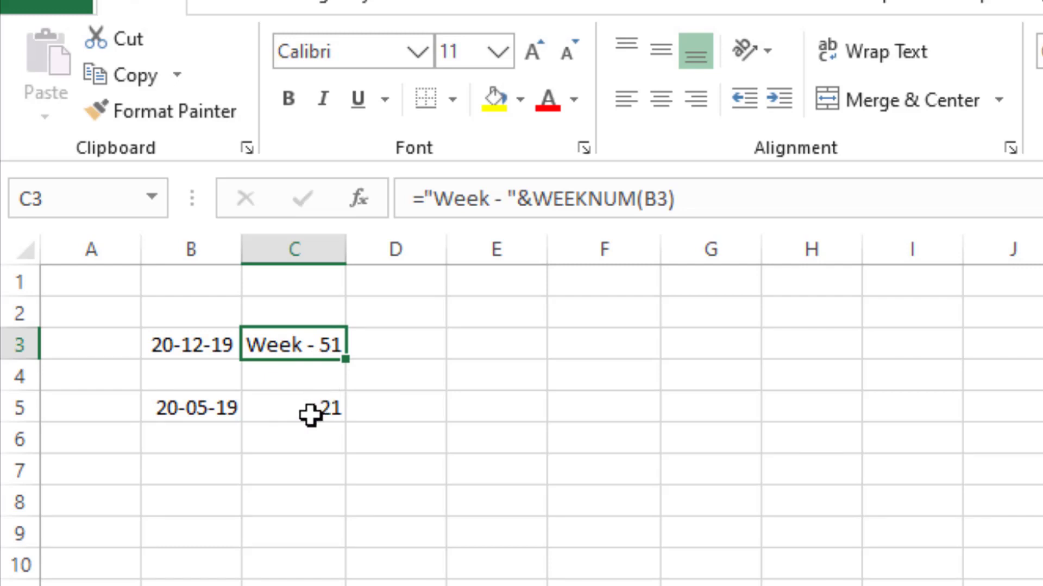
{"action": "left_click", "coordinate": [294, 408]}
{"action": "left_click", "coordinate": [300, 433]}
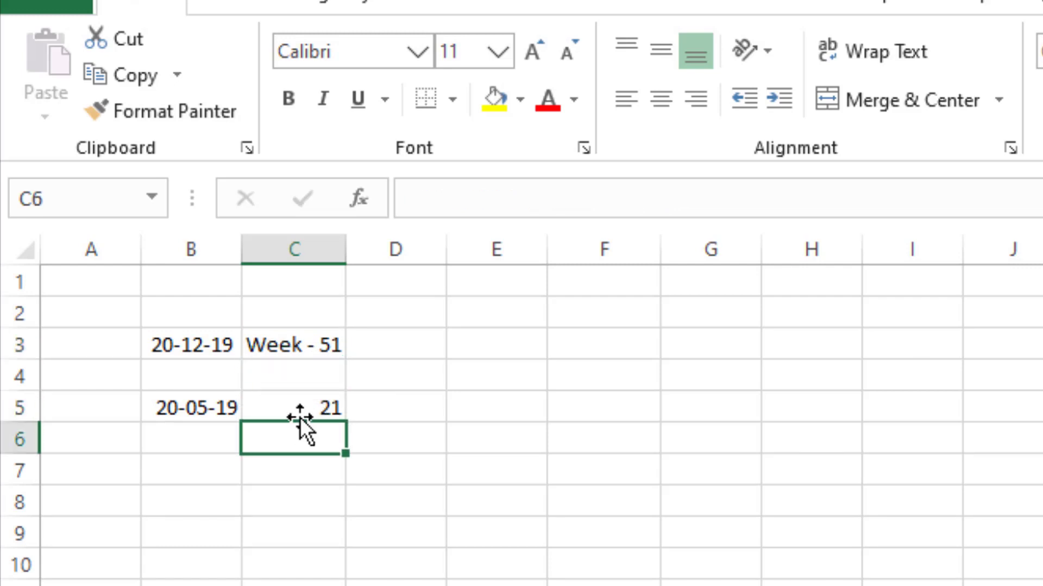
{"action": "left_click", "coordinate": [300, 409]}
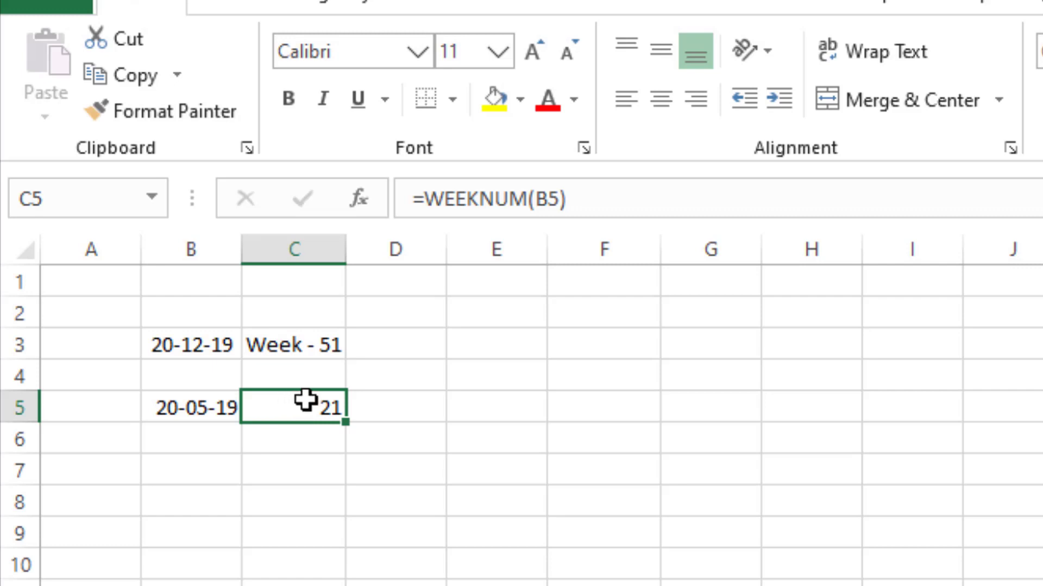
- Rewrite C5's formula as ="Week - "&WEEKNUM(B5) so it shows Week - 21
{"action": "left_click", "coordinate": [426, 197]}
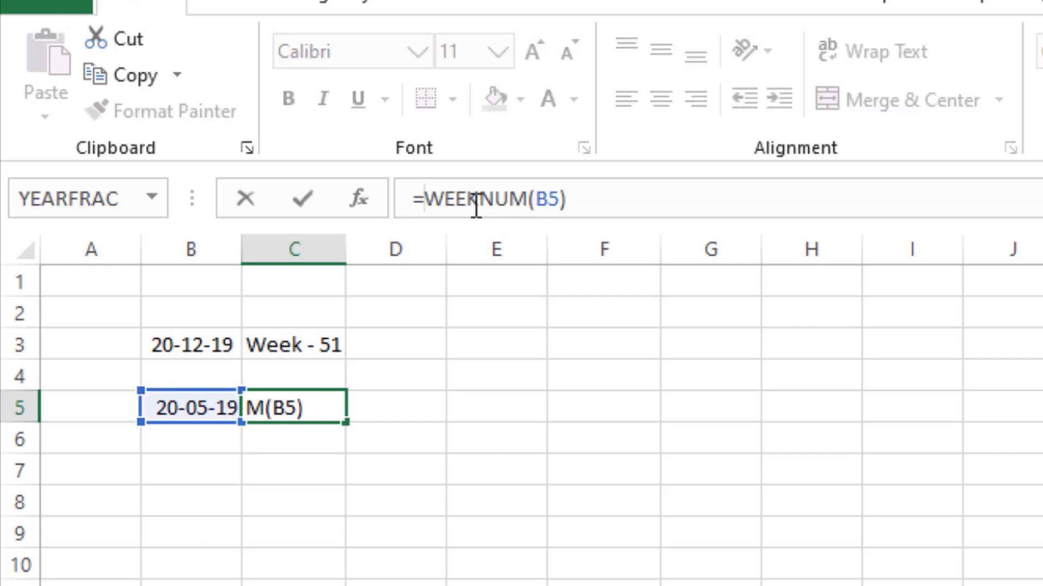
{"action": "type", "text": "\""}
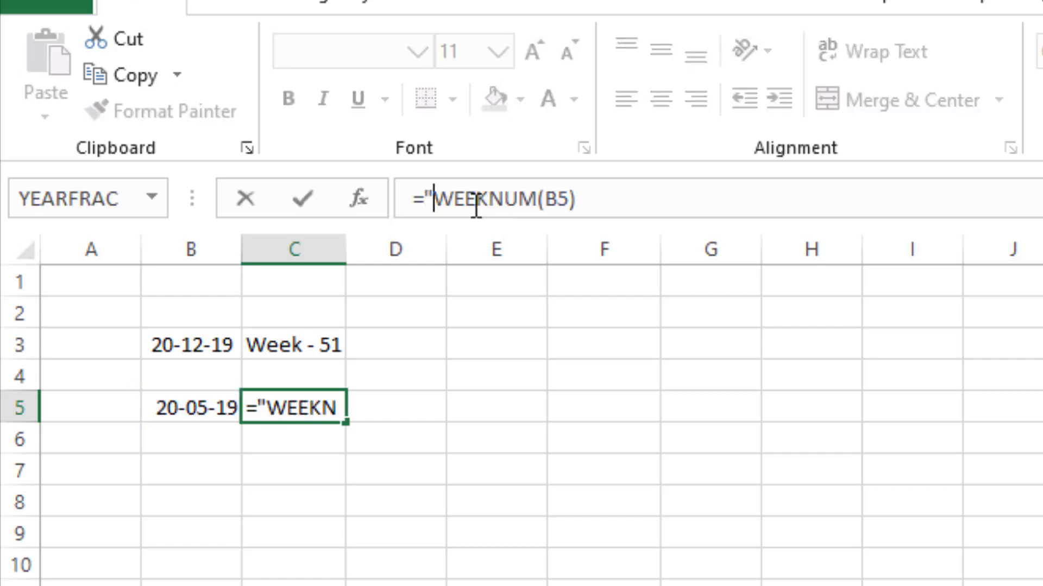
{"action": "type", "text": "\""}
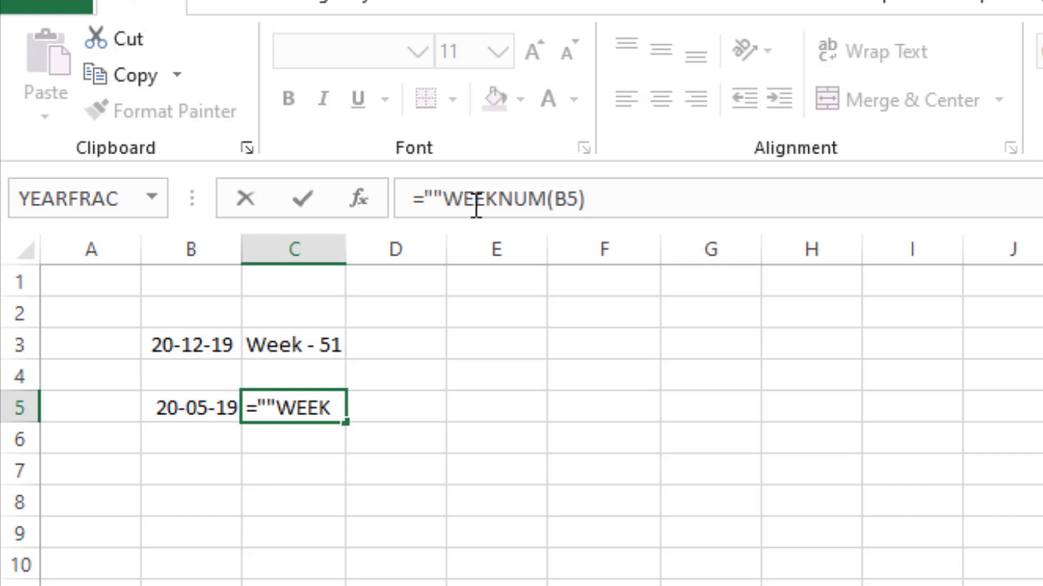
{"action": "type", "text": "&"}
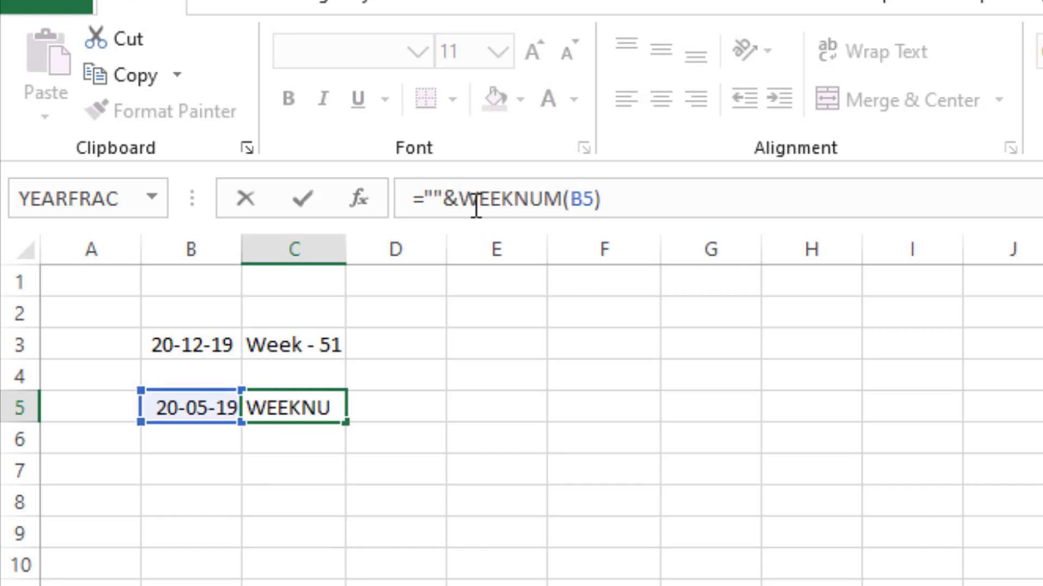
{"action": "left_click", "coordinate": [436, 198]}
{"action": "left_click", "coordinate": [436, 198]}
{"action": "type", "text": "Wee"}
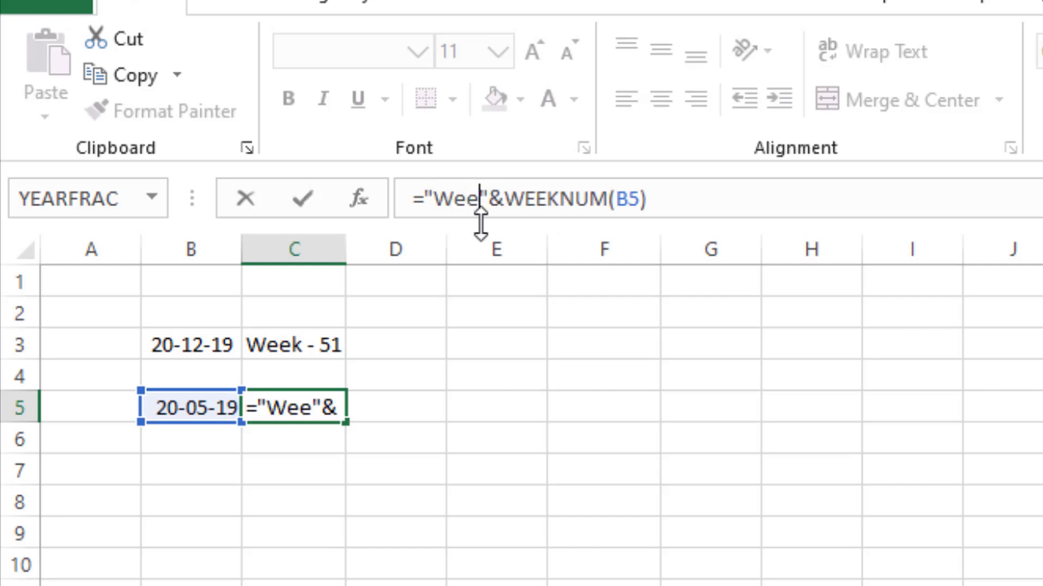
{"action": "type", "text": "k"}
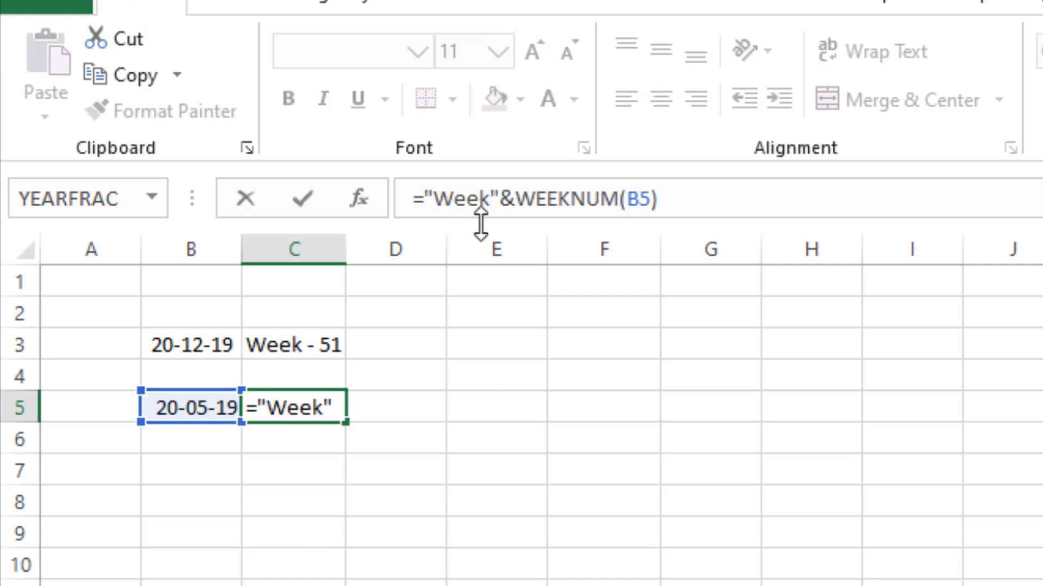
{"action": "type", "text": " -"}
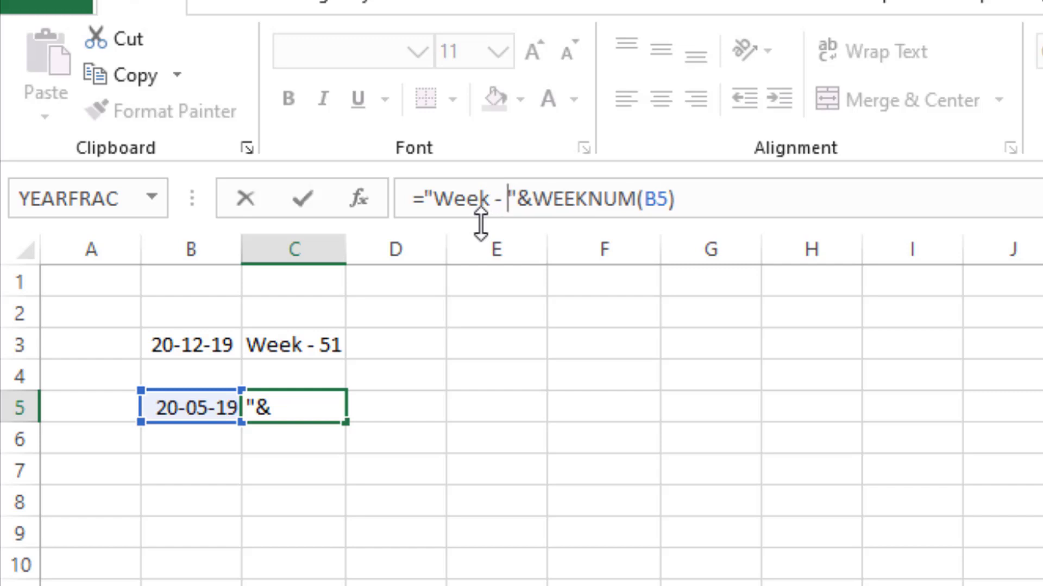
{"action": "key", "text": "Return"}
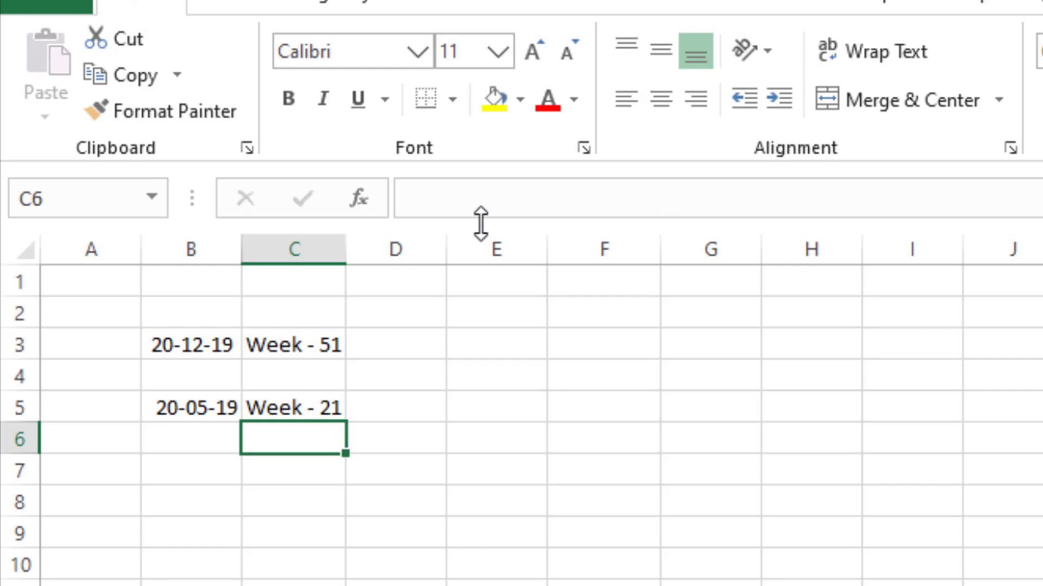
{"action": "left_click", "coordinate": [315, 403]}
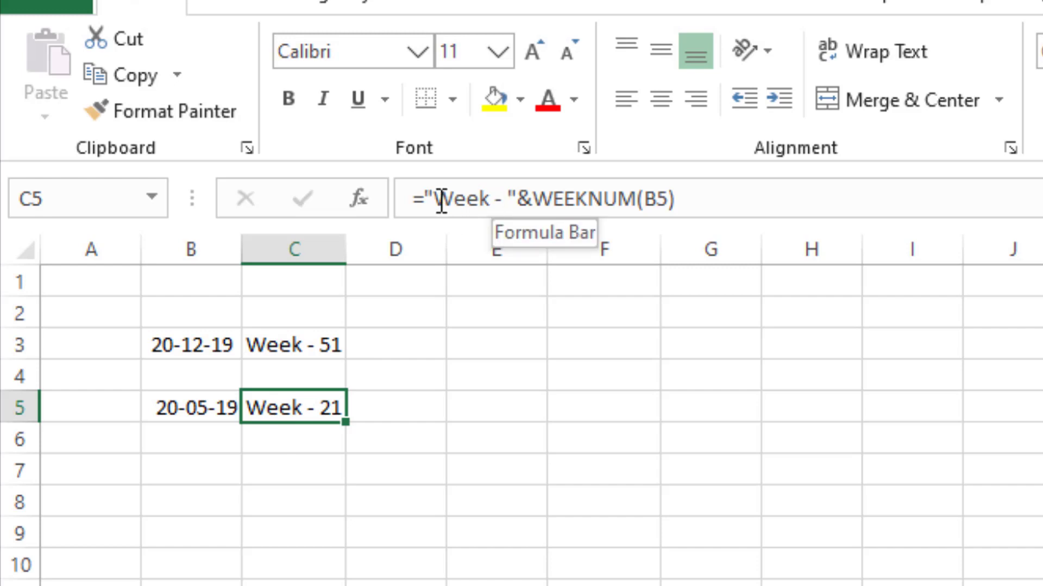
- Shorten the label in C5's formula to W, so the cell shows W21
{"action": "left_click_drag", "start_coordinate": [440, 199], "coordinate": [466, 199]}
{"action": "left_click_drag", "start_coordinate": [504, 198], "coordinate": [510, 198]}
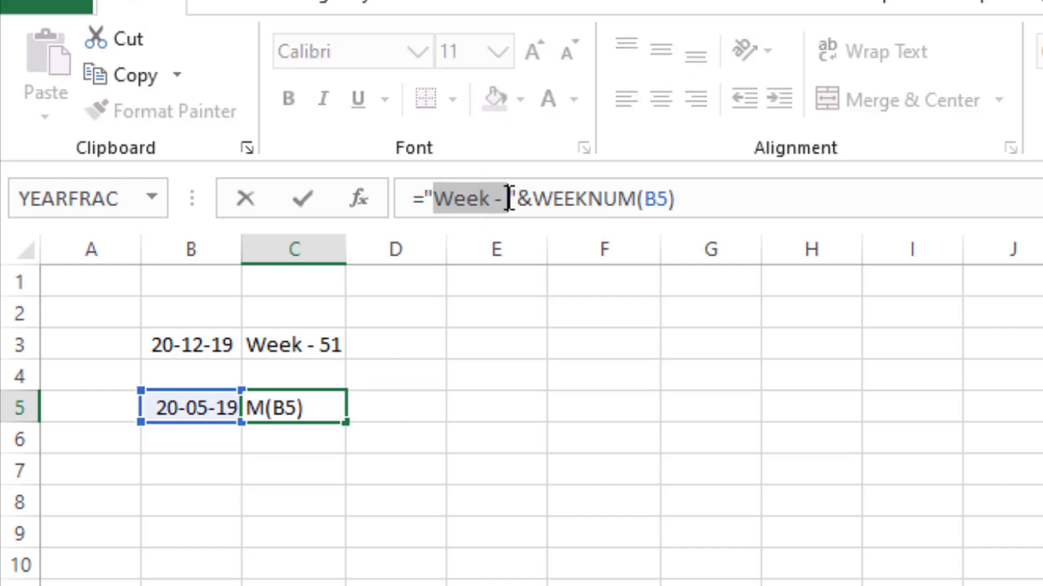
{"action": "type", "text": "W"}
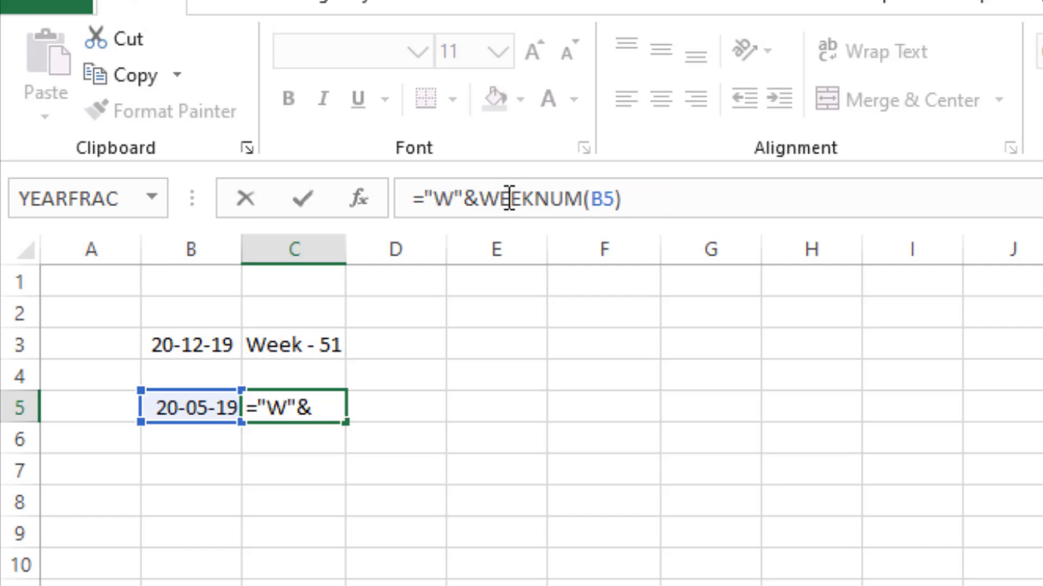
{"action": "key", "text": "Return"}
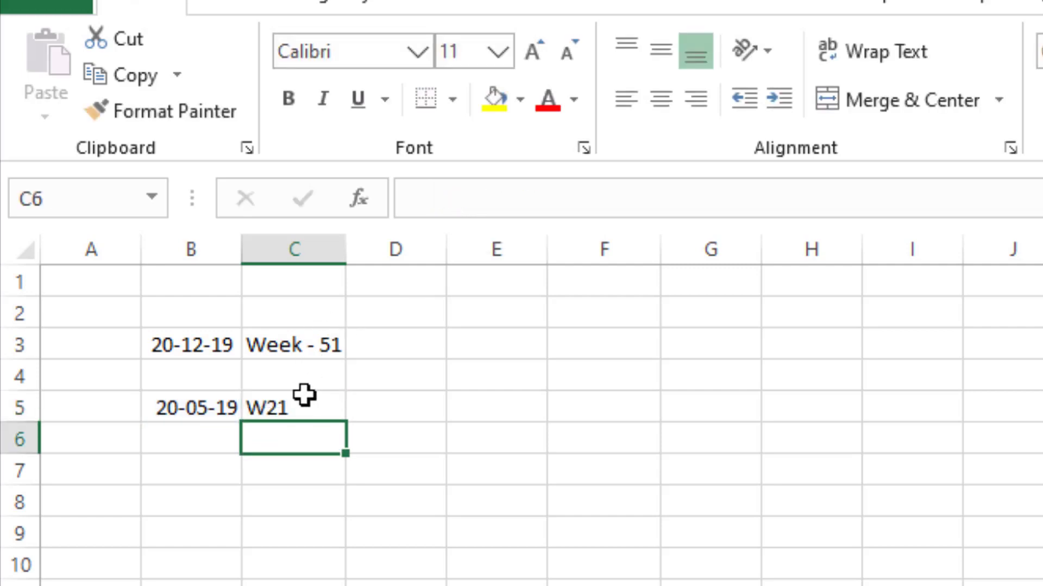
{"action": "left_click", "coordinate": [301, 405]}
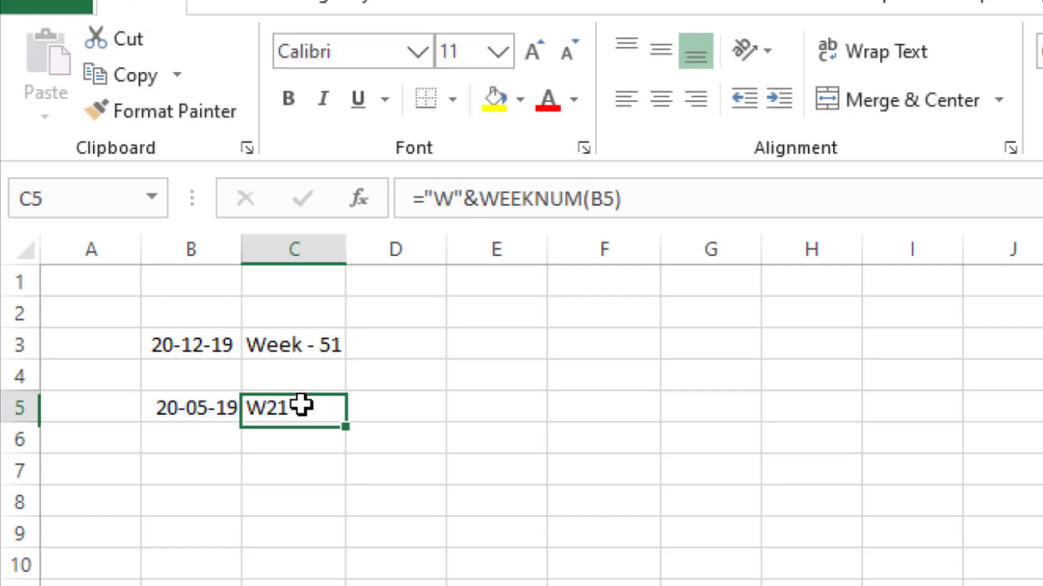
- Rebuild the label as "Week - " so C5 displays Week - 21 again
{"action": "left_click", "coordinate": [458, 197]}
{"action": "type", "text": "-"}
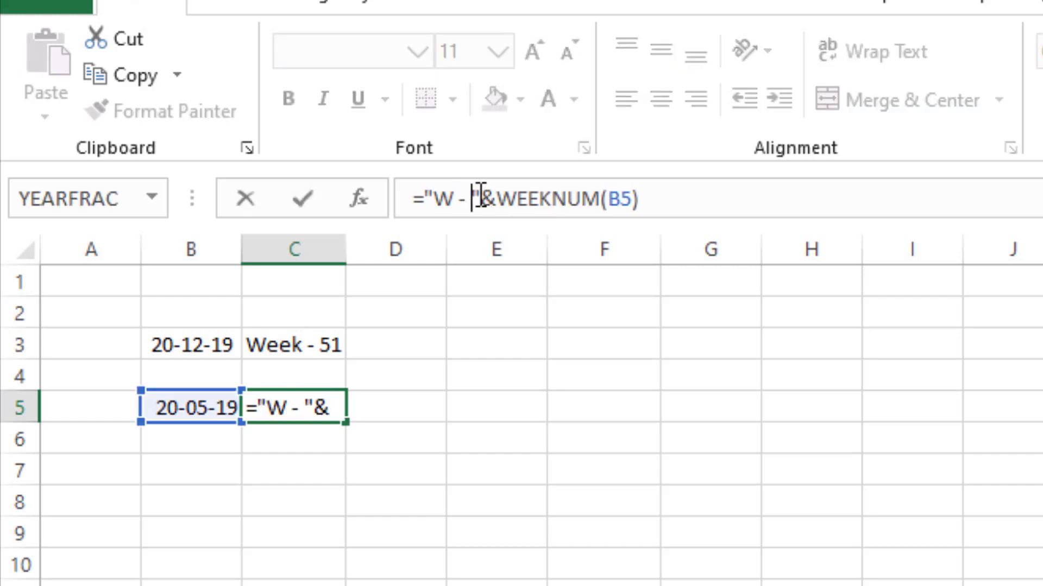
{"action": "key", "text": "Return"}
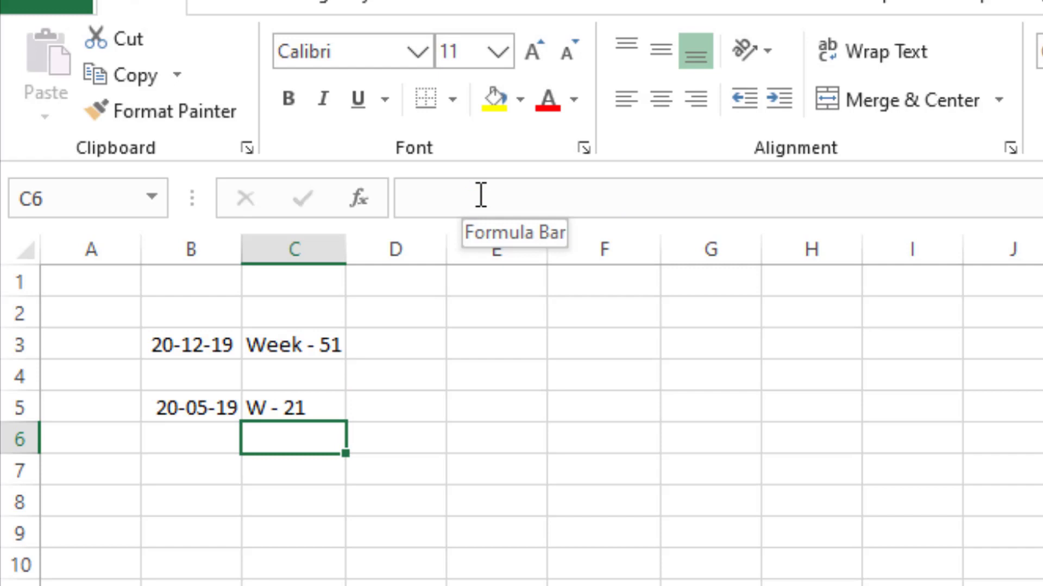
{"action": "left_click", "coordinate": [298, 405]}
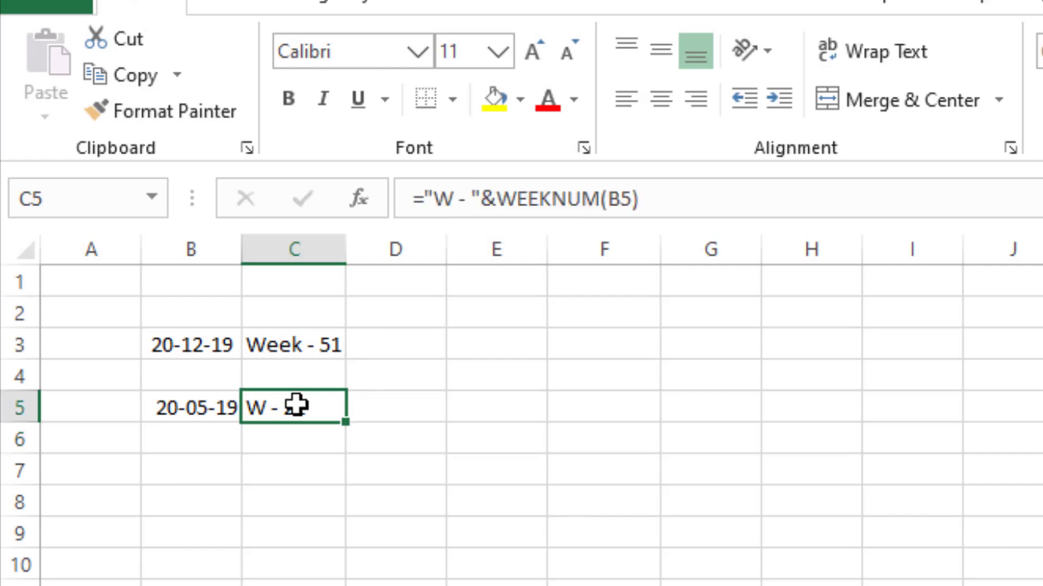
{"action": "left_click", "coordinate": [456, 197]}
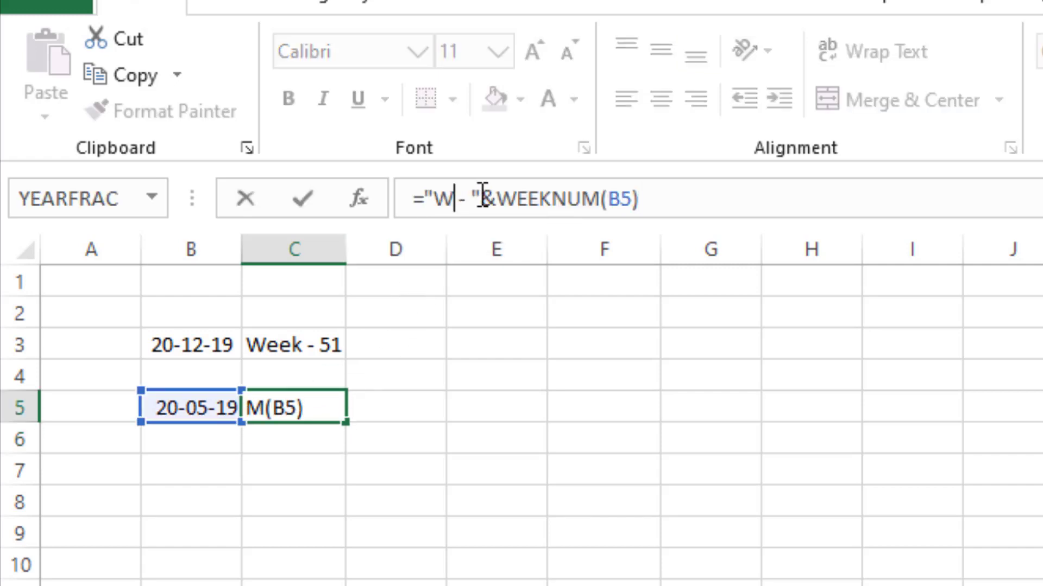
{"action": "type", "text": "eek"}
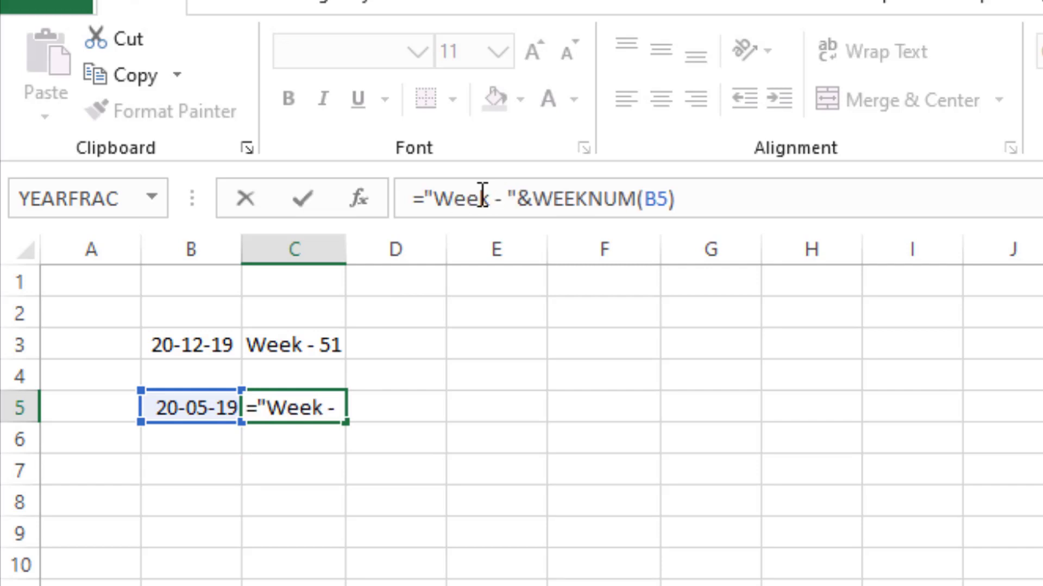
{"action": "key", "text": "Return"}
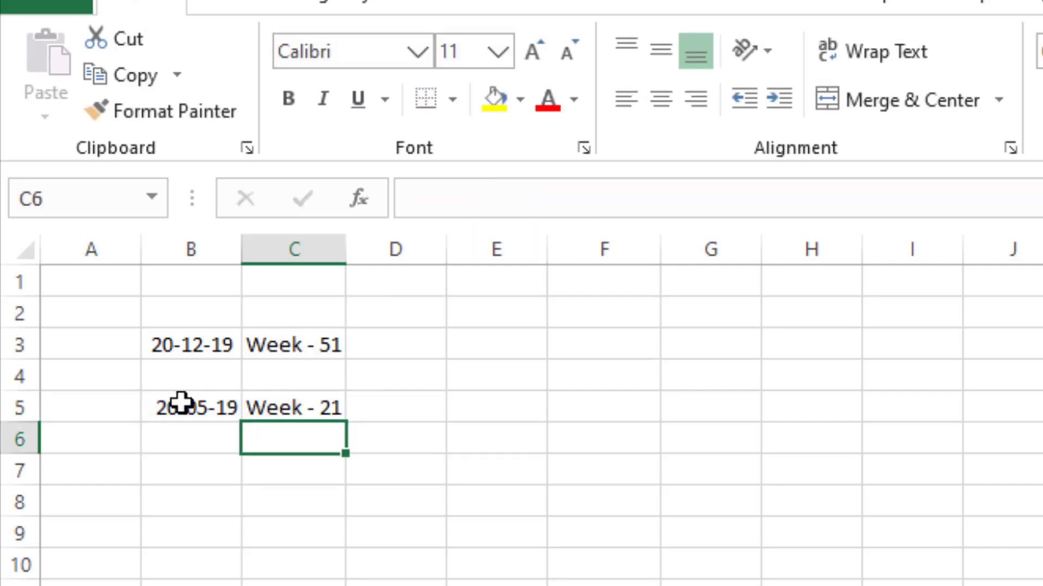
{"action": "left_click", "coordinate": [181, 403]}
{"action": "left_click", "coordinate": [318, 408]}
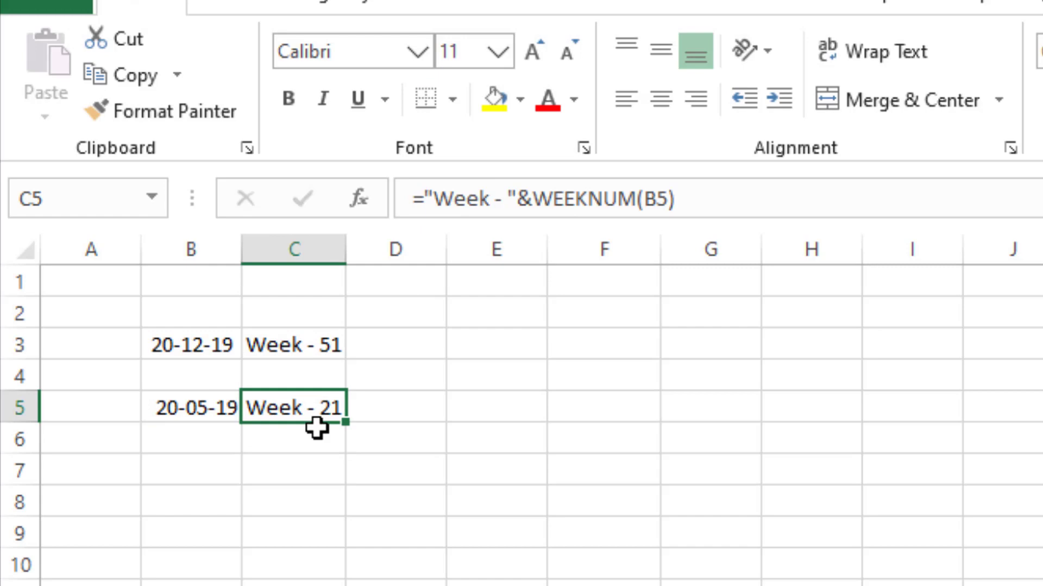
- Switch to the Practical sheet and review the Order No., Tracking No. and Item Color columns
{"action": "left_click", "coordinate": [316, 439]}
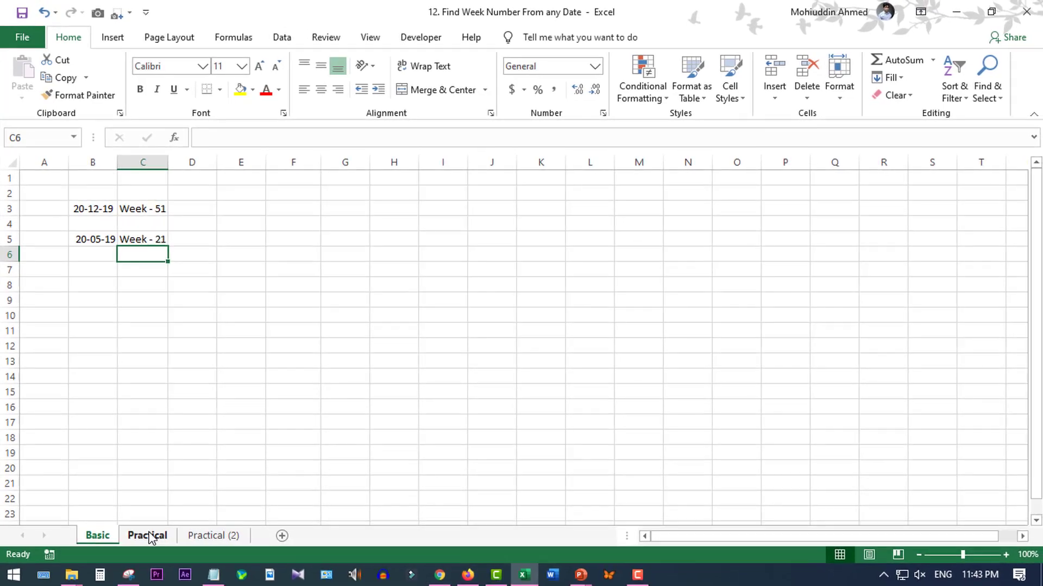
{"action": "left_click", "coordinate": [150, 537]}
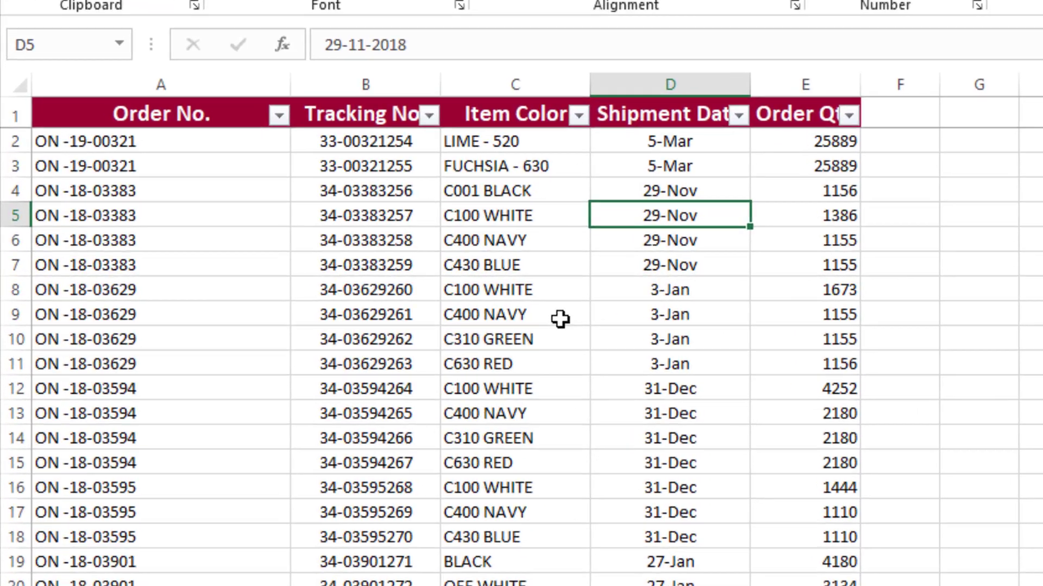
{"action": "left_click", "coordinate": [486, 263]}
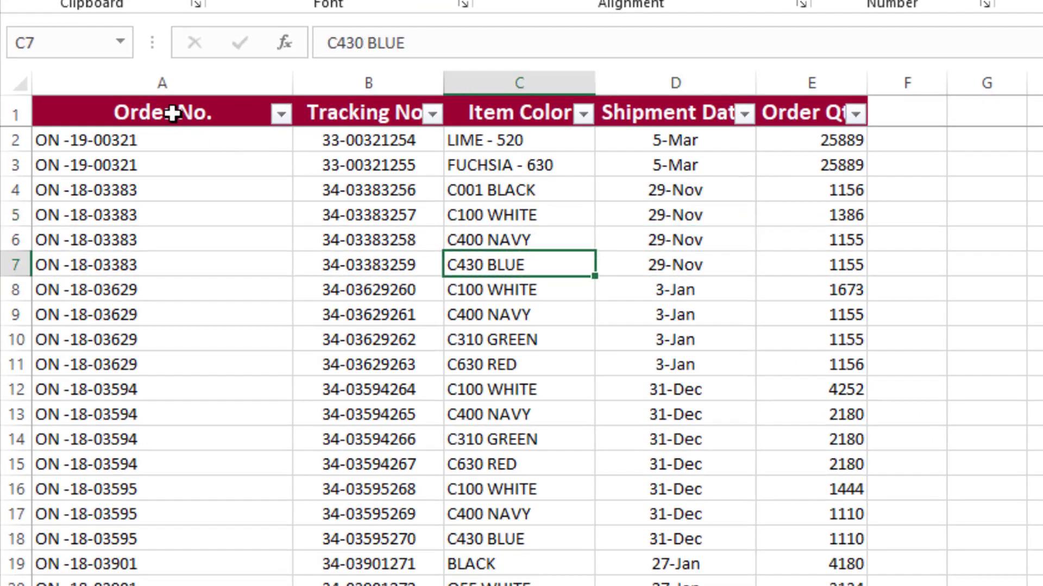
{"action": "left_click", "coordinate": [176, 143]}
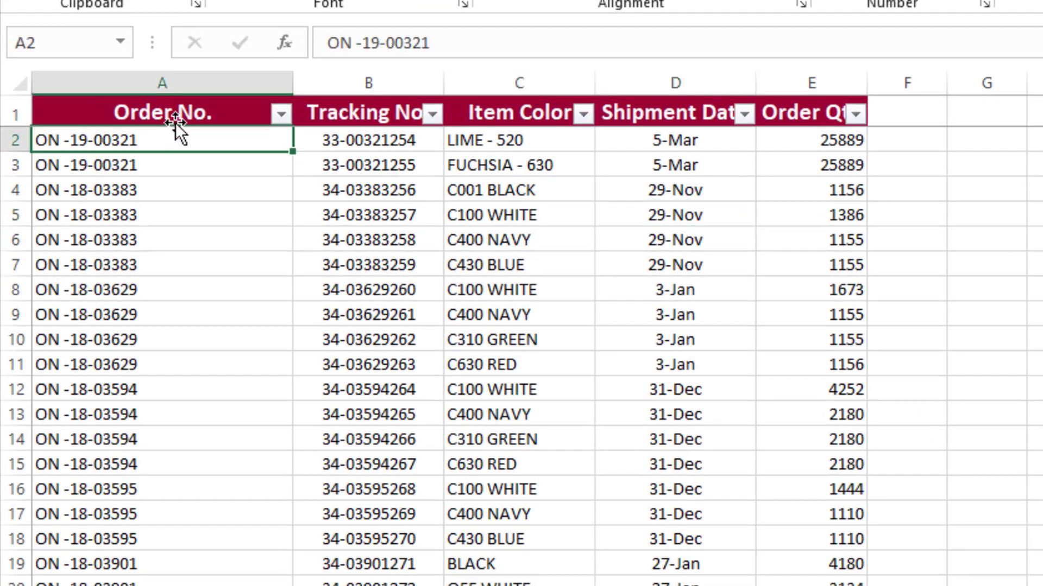
{"action": "left_click", "coordinate": [169, 113]}
{"action": "left_click", "coordinate": [353, 116]}
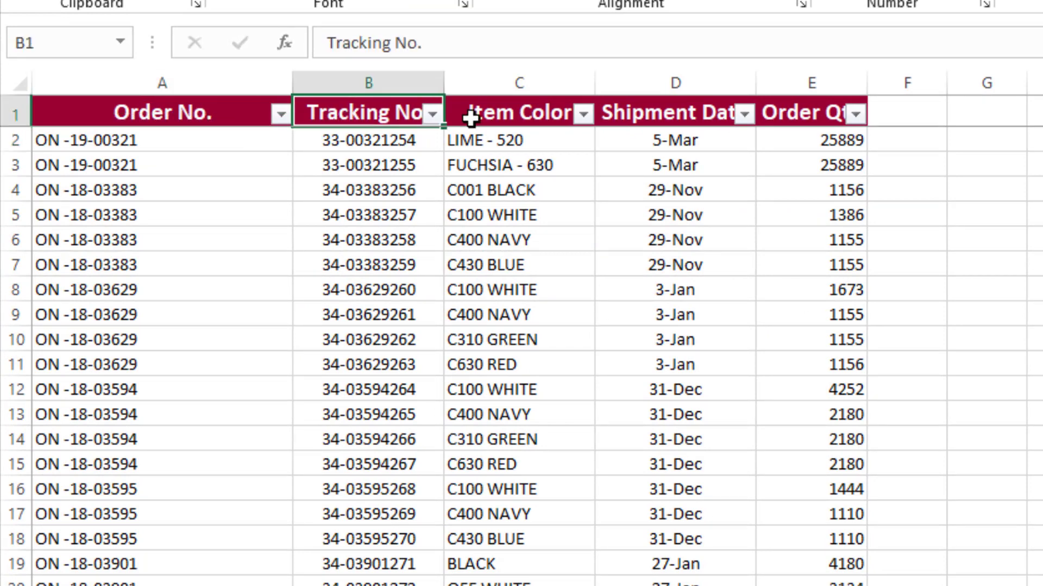
{"action": "left_click", "coordinate": [516, 110]}
- Select the Order Qty column, where the new column will be inserted
{"action": "left_click", "coordinate": [516, 84]}
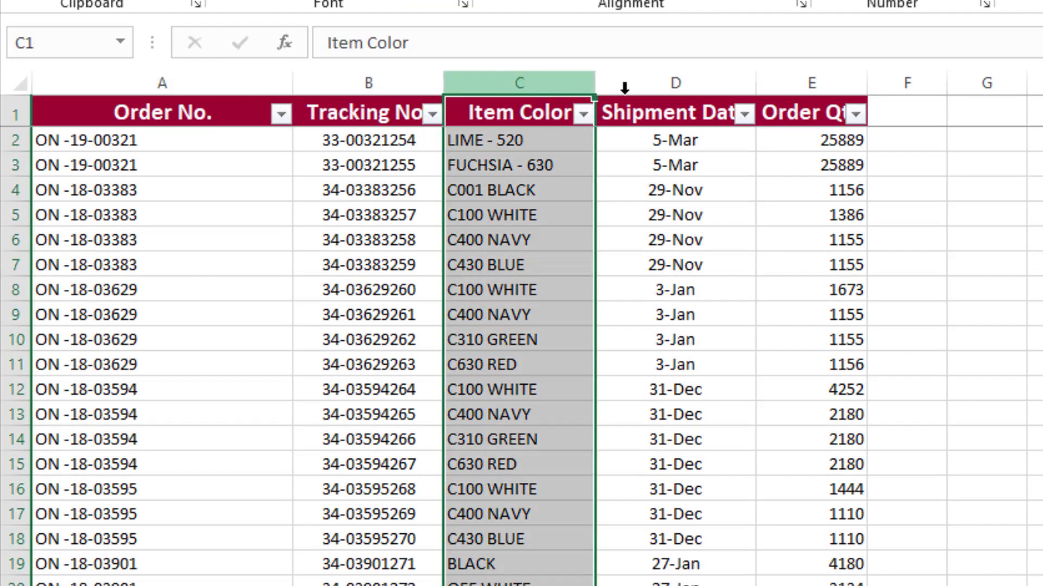
{"action": "left_click", "coordinate": [689, 83]}
{"action": "left_click", "coordinate": [812, 84]}
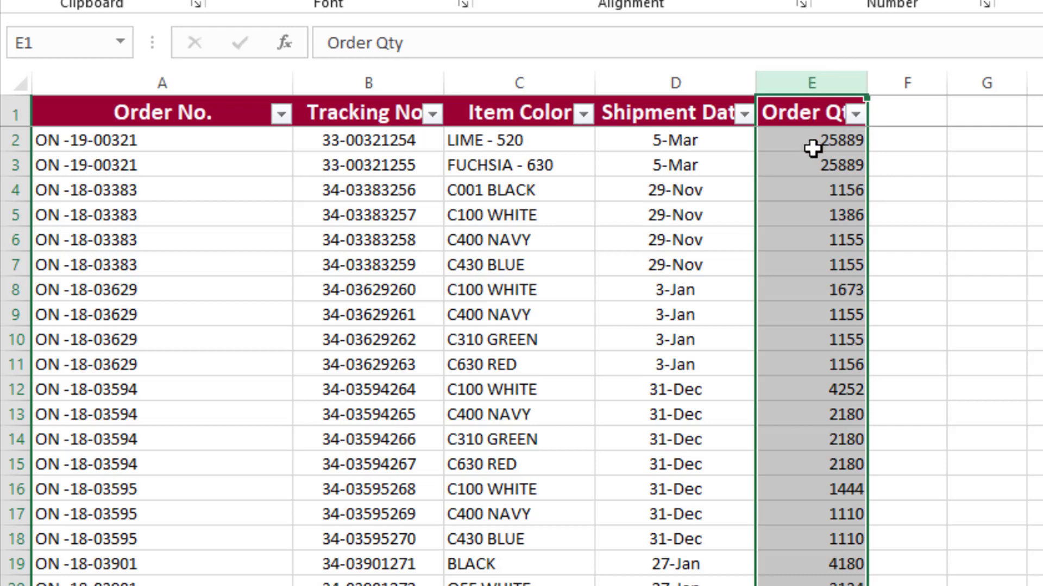
{"action": "left_click", "coordinate": [679, 187]}
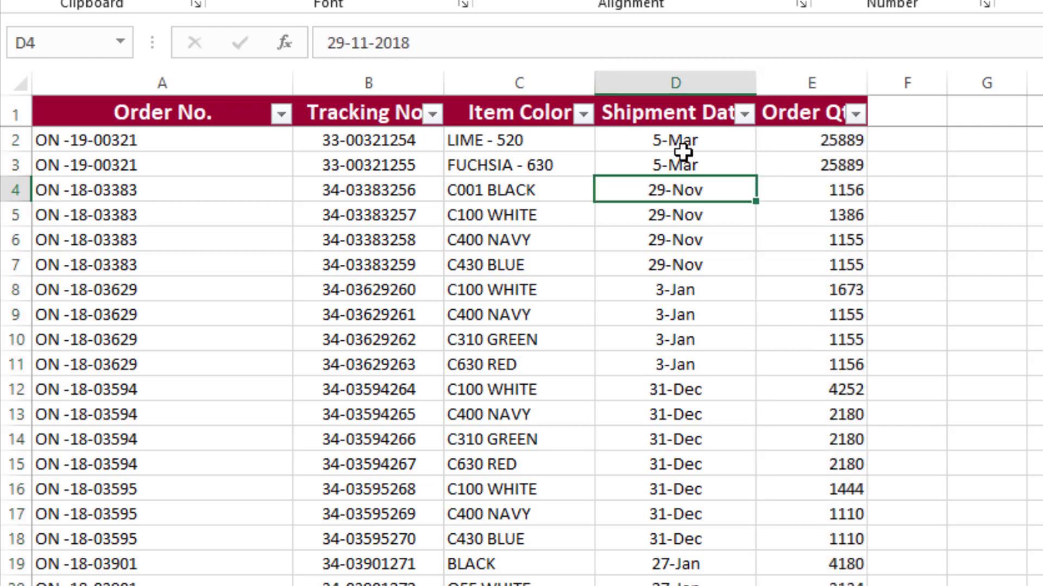
{"action": "left_click", "coordinate": [778, 80]}
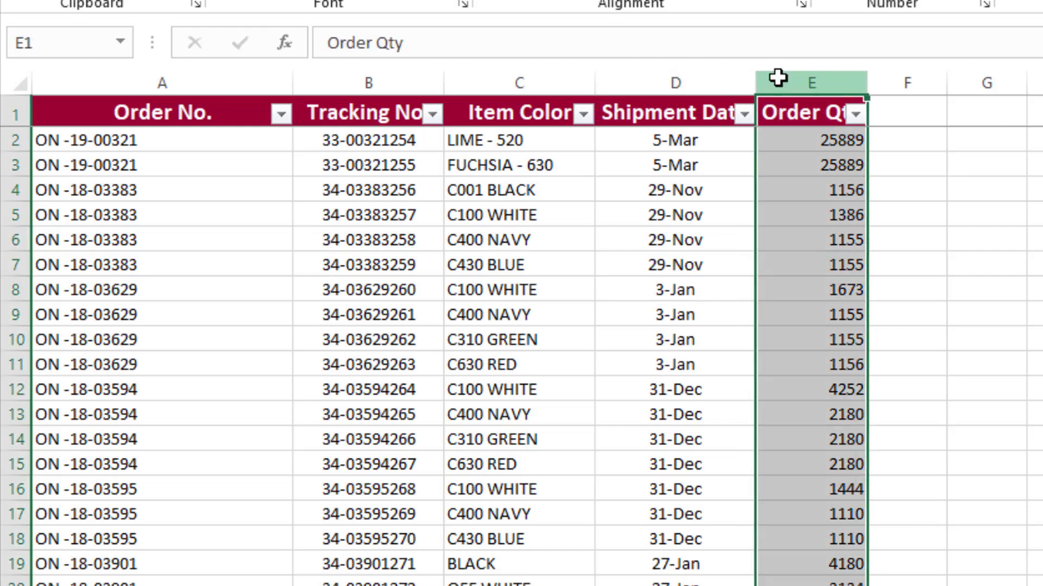
- Insert a blank column before Order Qty and enter =WEEKNUM(D2) in E2
{"action": "key", "text": "ctrl+plus"}
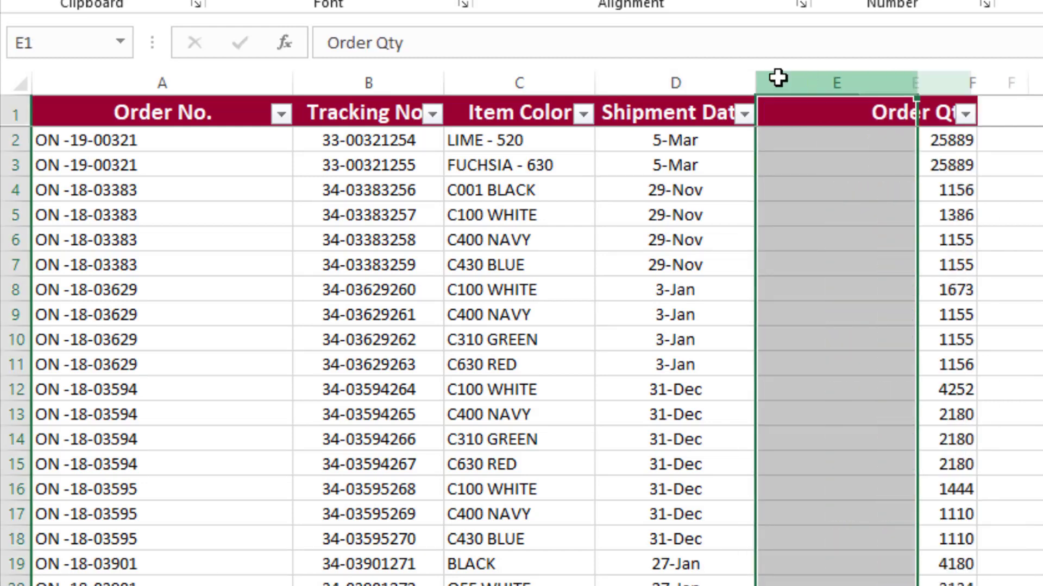
{"action": "left_click", "coordinate": [820, 139]}
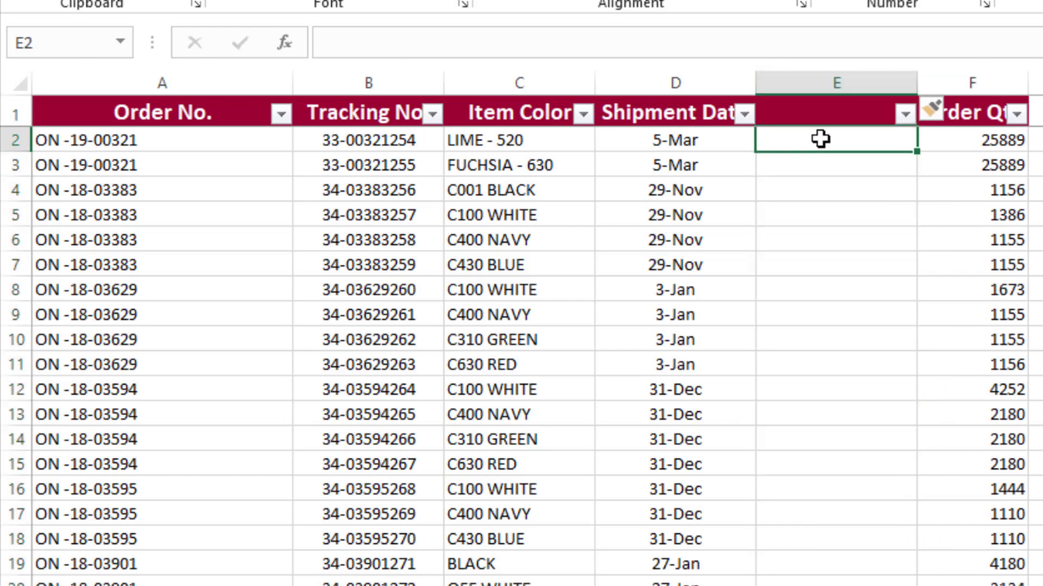
{"action": "type", "text": "="}
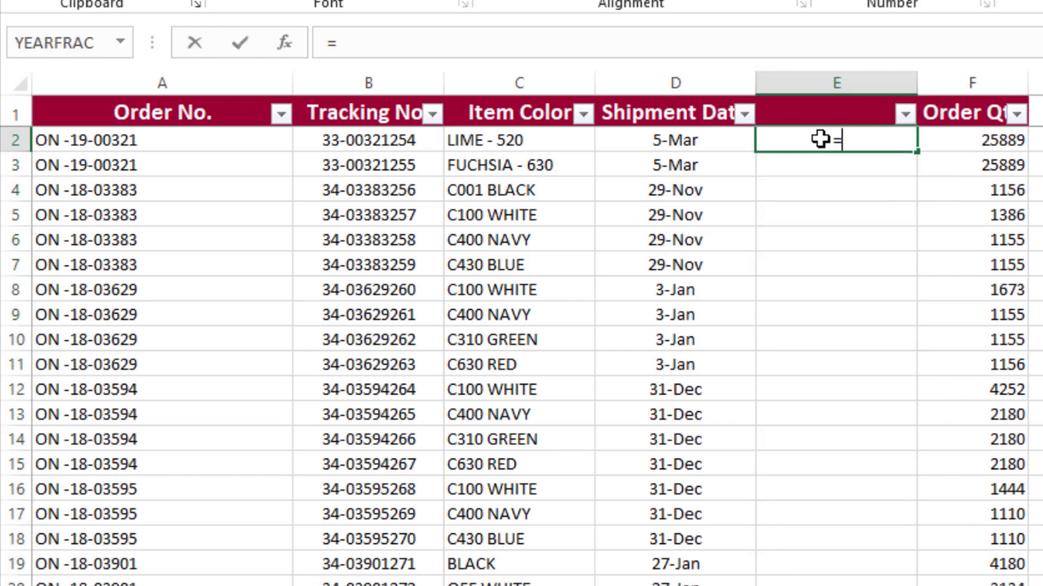
{"action": "type", "text": "weee"}
{"action": "key", "text": "BackSpace"}
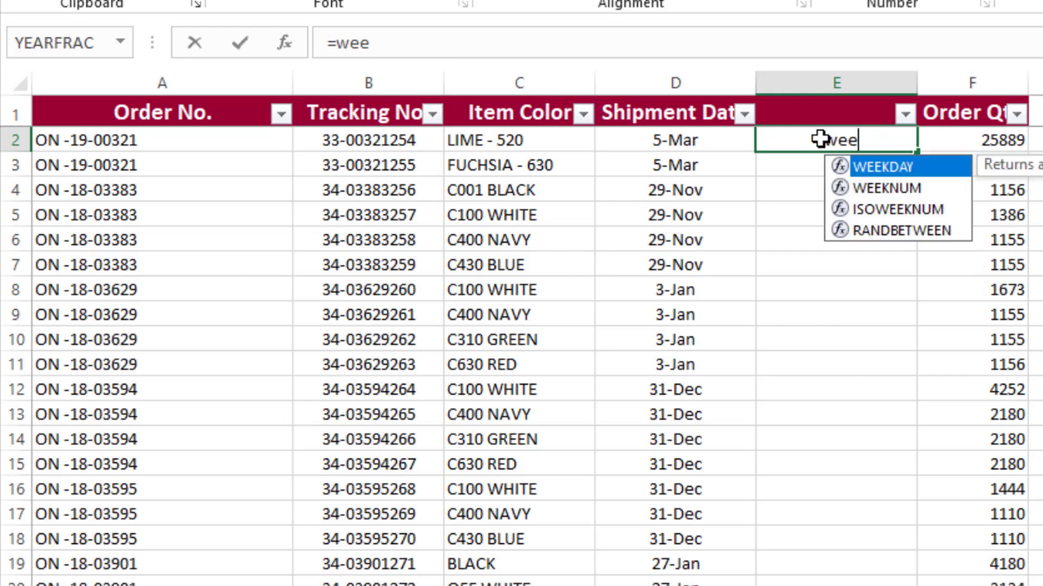
{"action": "type", "text": "k"}
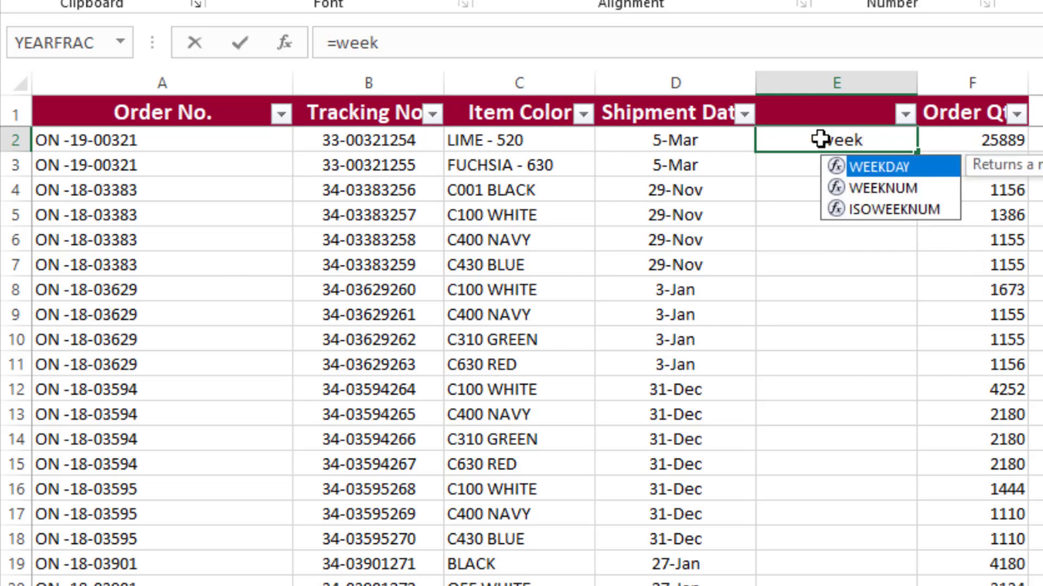
{"action": "double_click", "coordinate": [881, 189]}
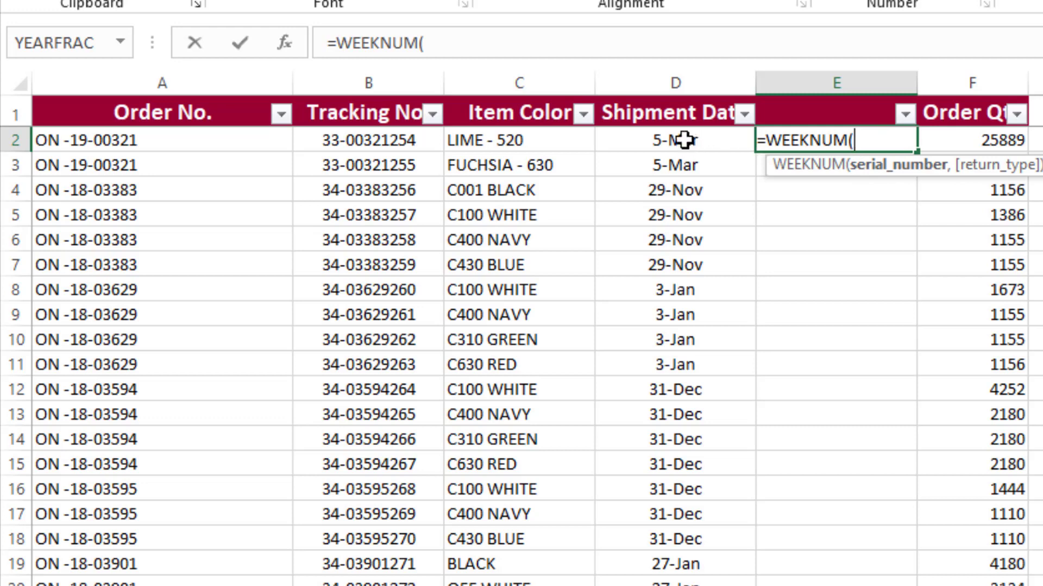
{"action": "left_click", "coordinate": [685, 141]}
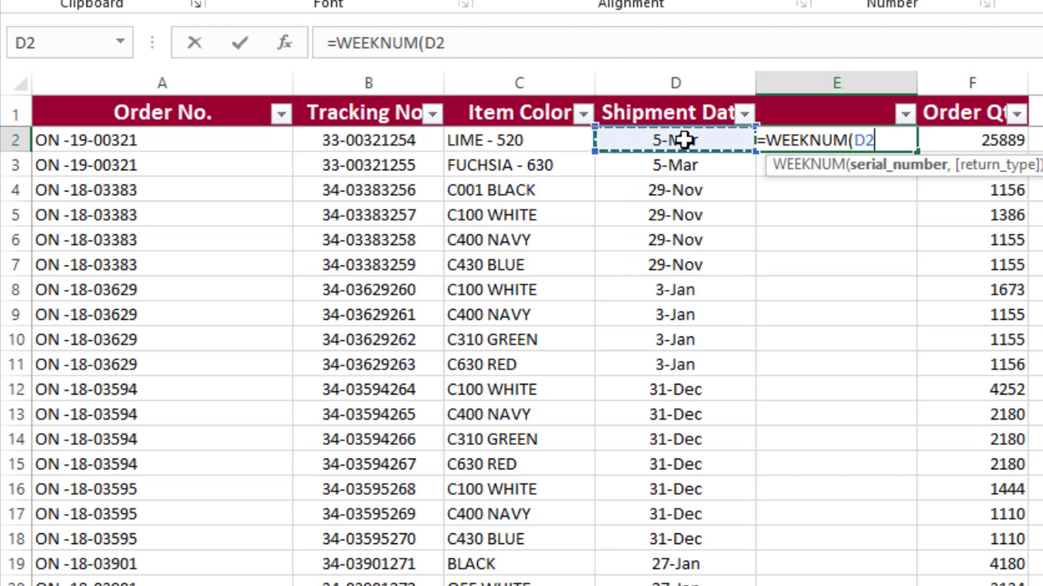
{"action": "type", "text": ")"}
{"action": "key", "text": "Return"}
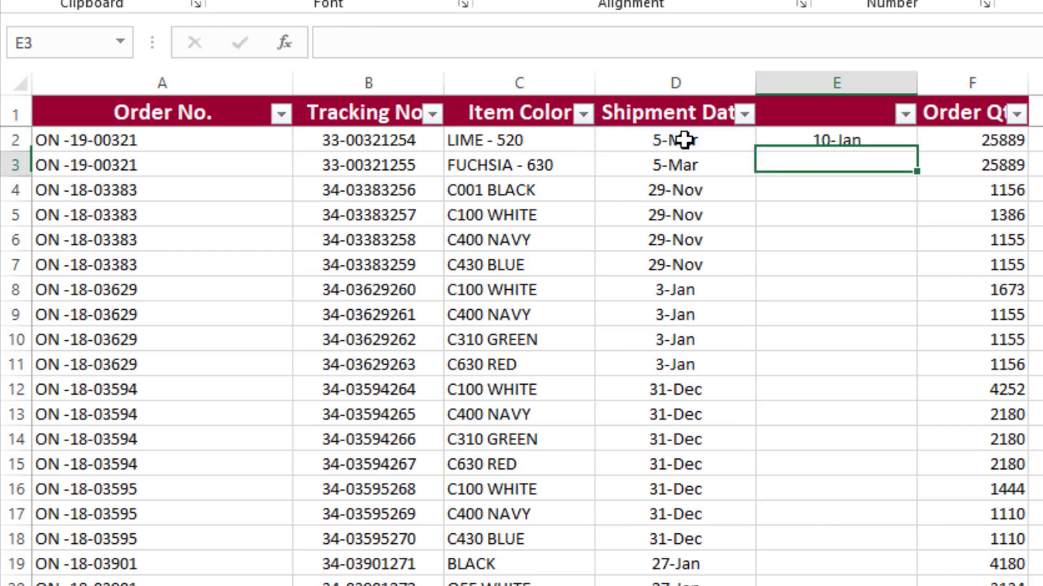
- Reselect E2 to review its WEEKNUM formula, currently displayed as 10-Jan
{"action": "left_click", "coordinate": [809, 140]}
{"action": "left_click", "coordinate": [818, 163]}
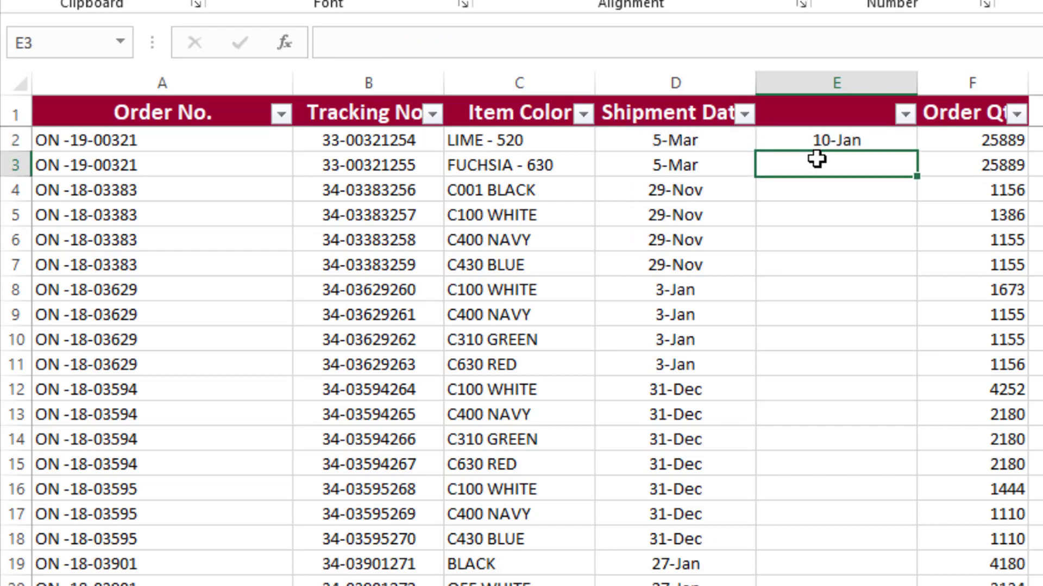
{"action": "left_click", "coordinate": [821, 144]}
{"action": "left_click", "coordinate": [826, 159]}
{"action": "left_click", "coordinate": [824, 141]}
{"action": "left_click", "coordinate": [831, 162]}
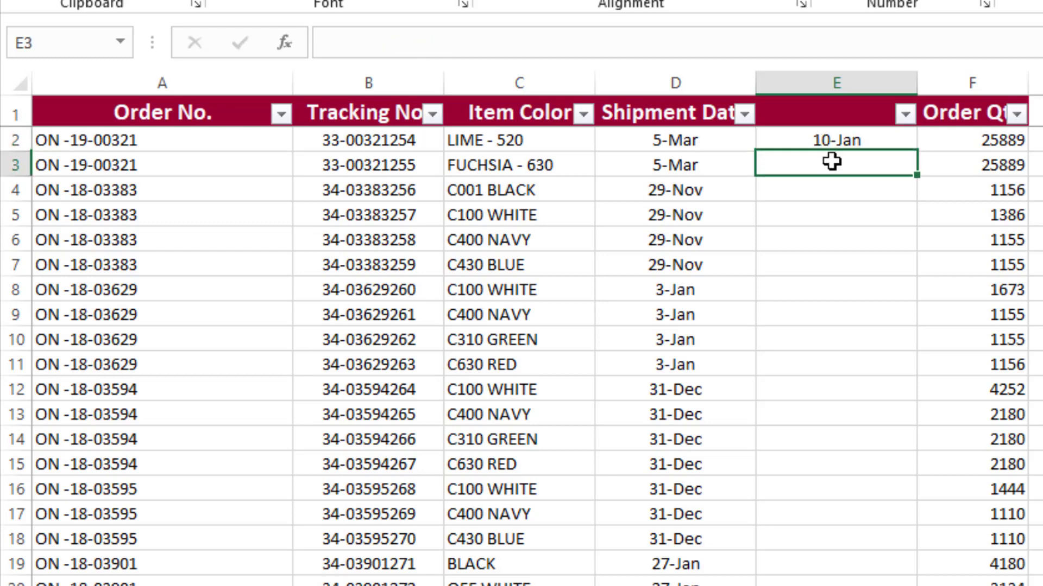
{"action": "left_click", "coordinate": [830, 136]}
{"action": "left_click", "coordinate": [840, 162]}
- Format E2 as Number with 0 decimal places so it shows 10
{"action": "left_click", "coordinate": [841, 141]}
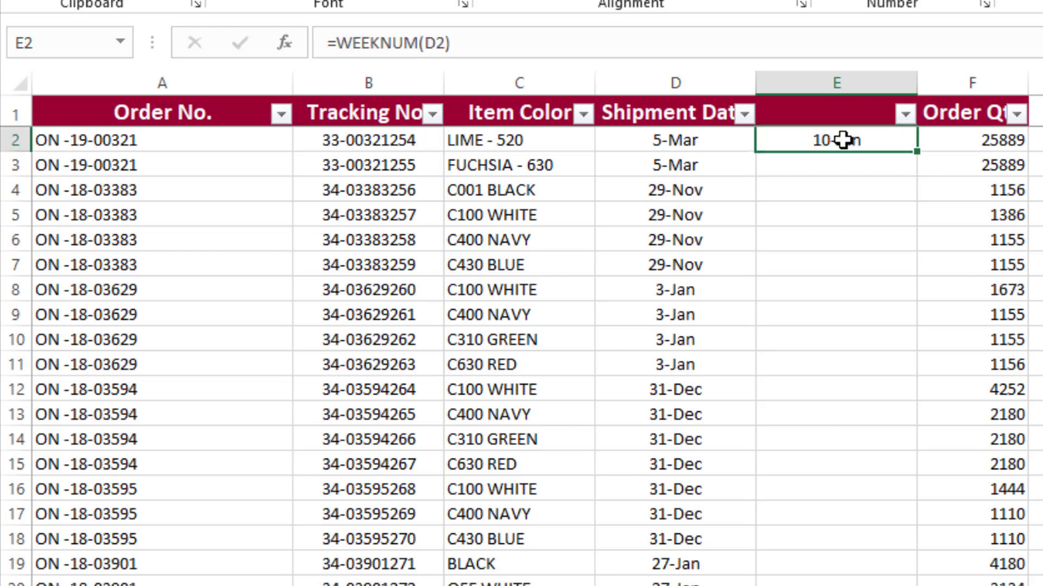
{"action": "right_click", "coordinate": [842, 140]}
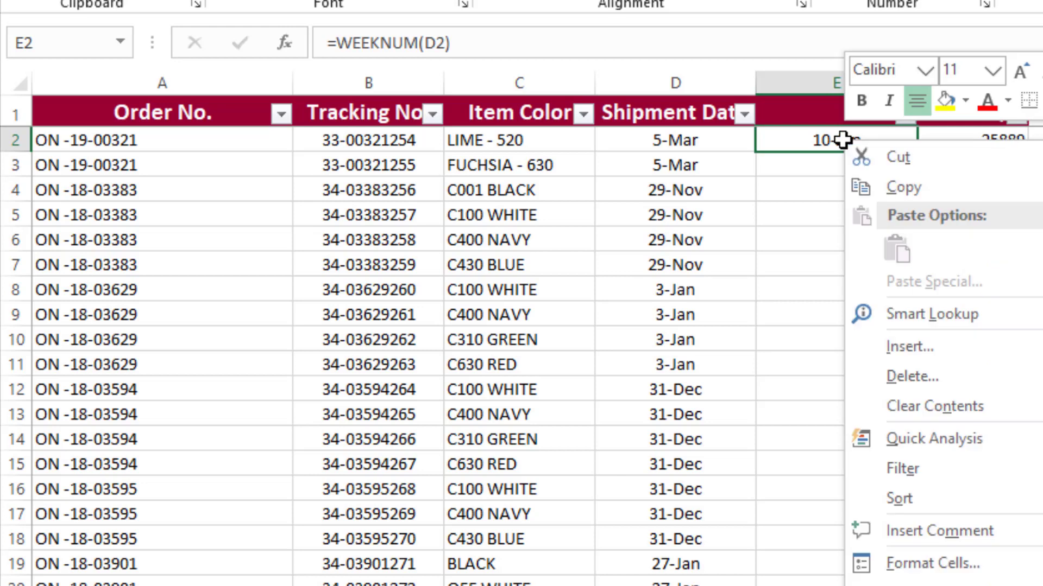
{"action": "left_click", "coordinate": [941, 561]}
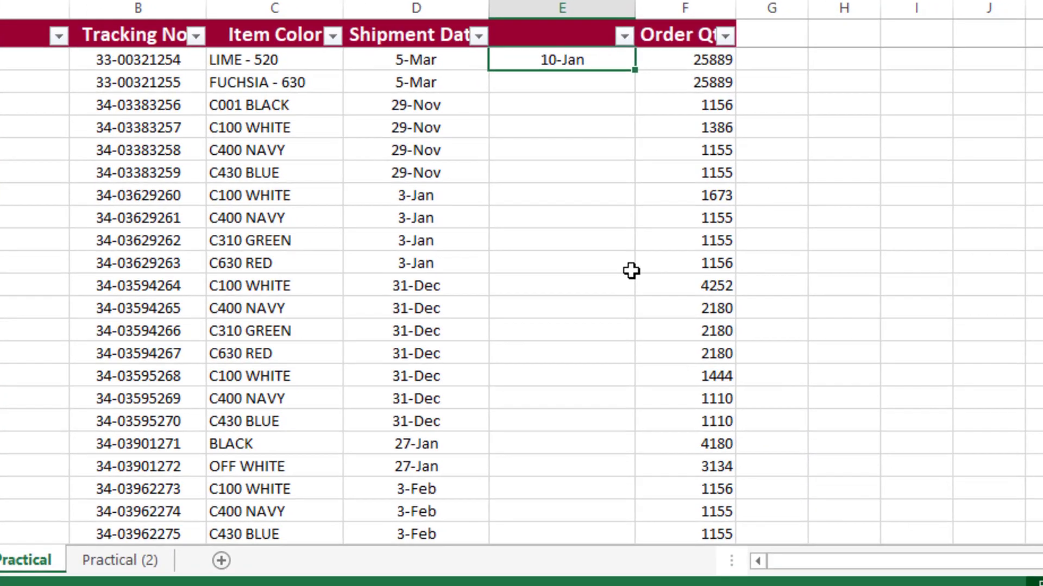
{"action": "key", "text": "ctrl+1"}
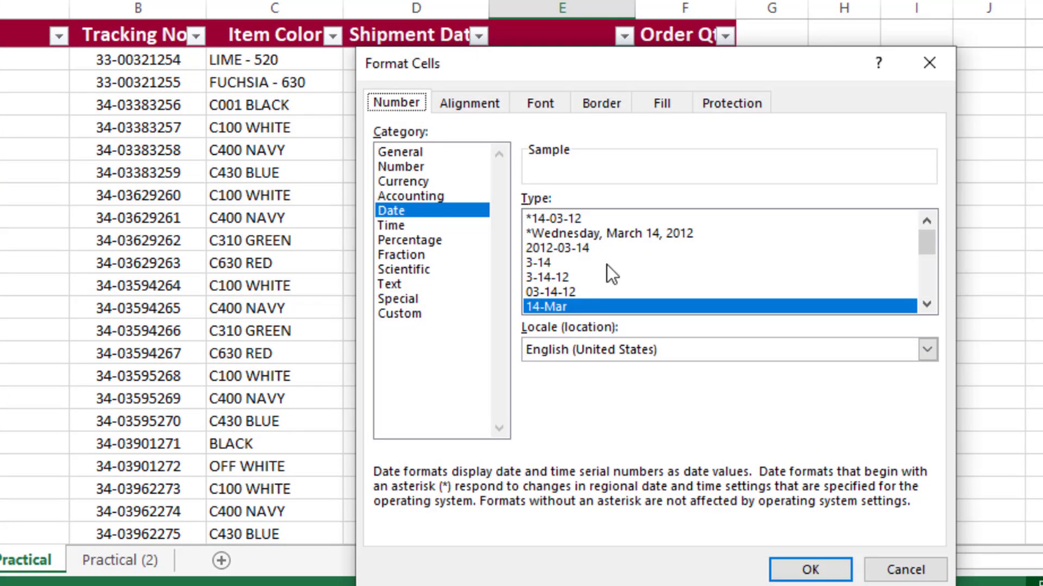
{"action": "left_click", "coordinate": [401, 168]}
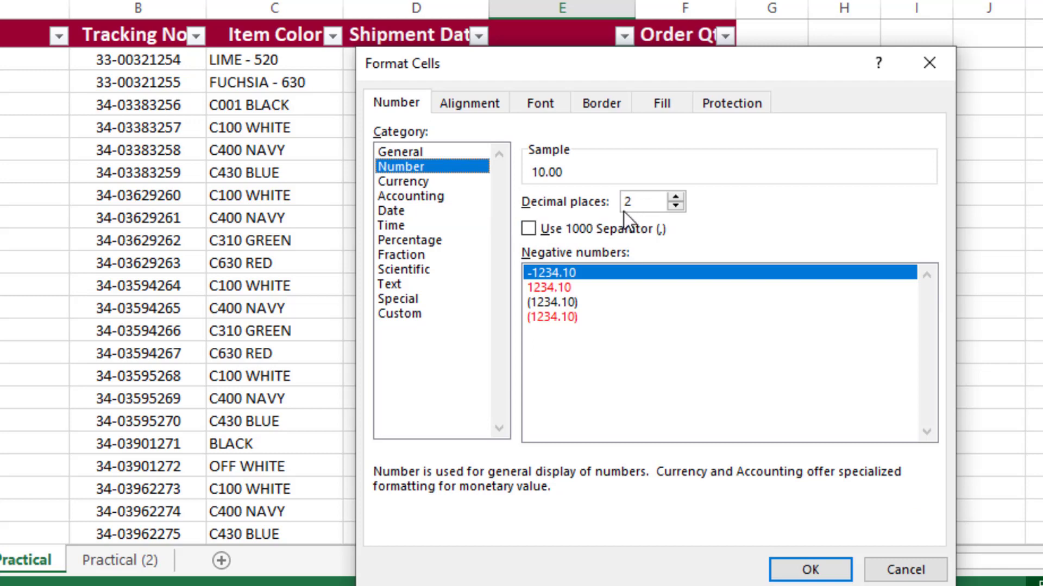
{"action": "left_click", "coordinate": [677, 204]}
{"action": "left_click", "coordinate": [677, 204]}
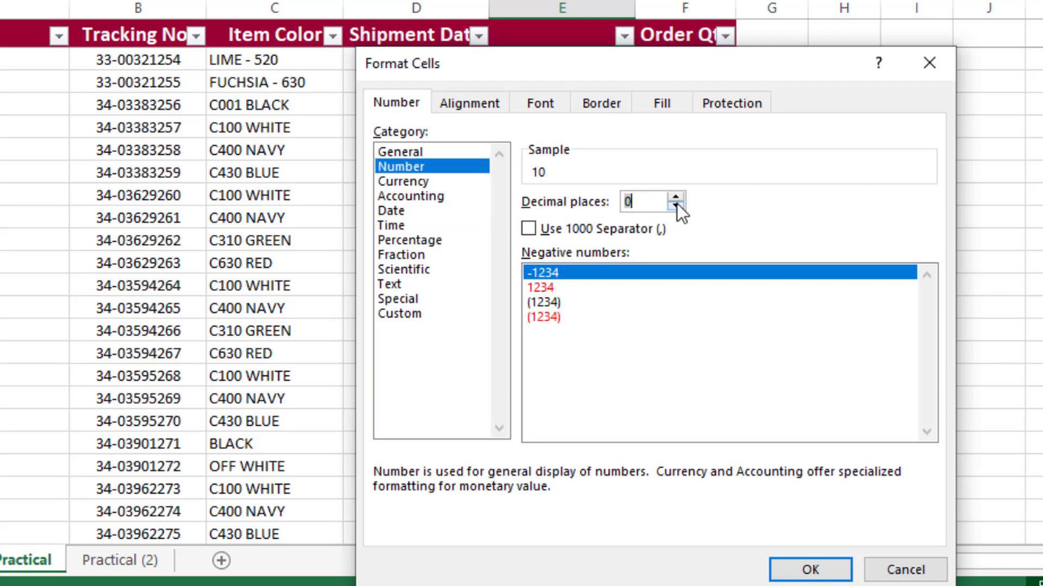
{"action": "left_click", "coordinate": [787, 568]}
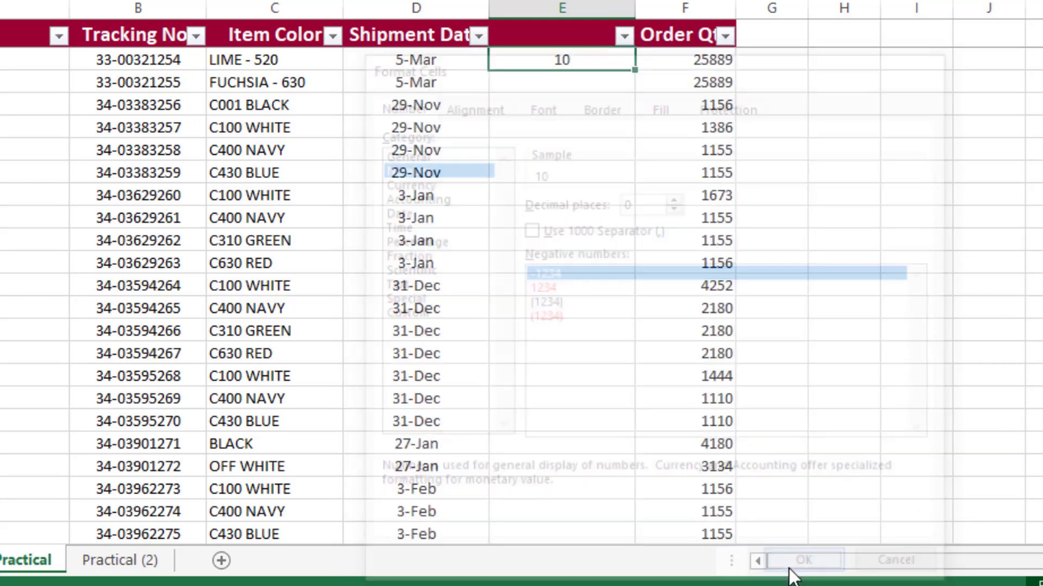
{"action": "left_click", "coordinate": [558, 99]}
- Copy the week-number formula from the first row of column E down six rows
{"action": "left_click", "coordinate": [538, 58]}
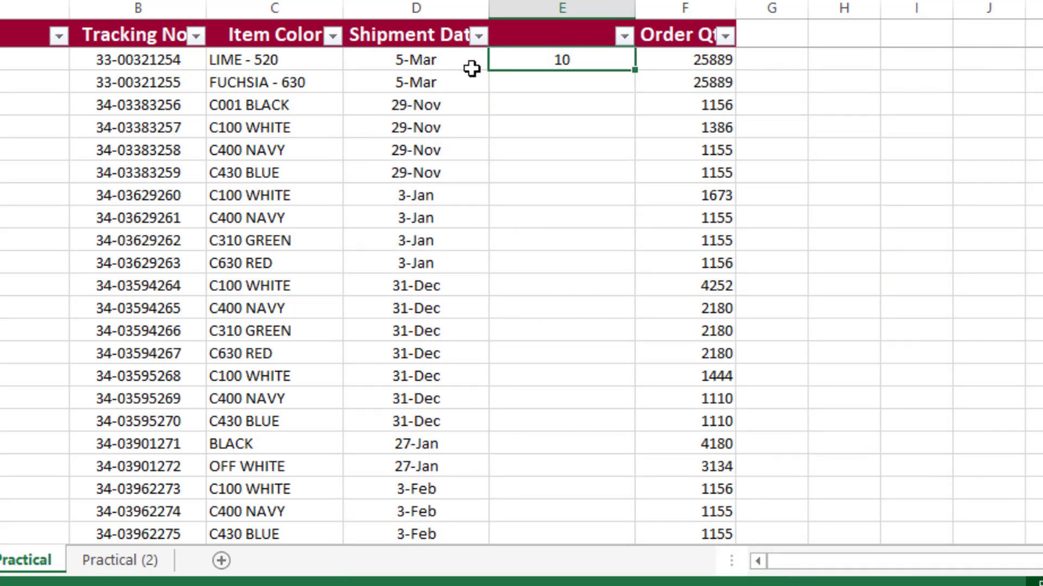
{"action": "left_click", "coordinate": [420, 60]}
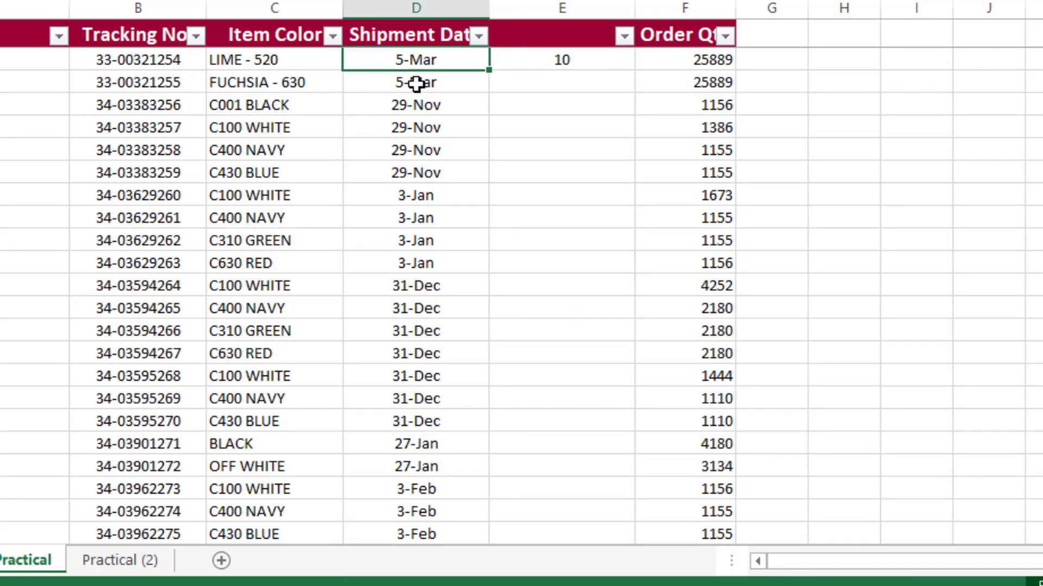
{"action": "left_click", "coordinate": [567, 56]}
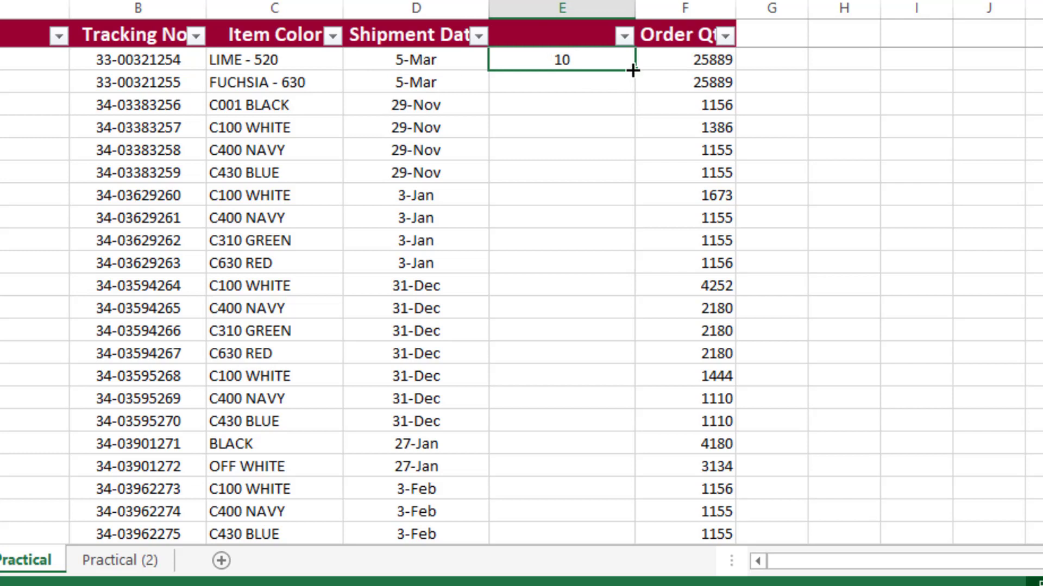
{"action": "left_click_drag", "start_coordinate": [635, 69], "coordinate": [629, 185]}
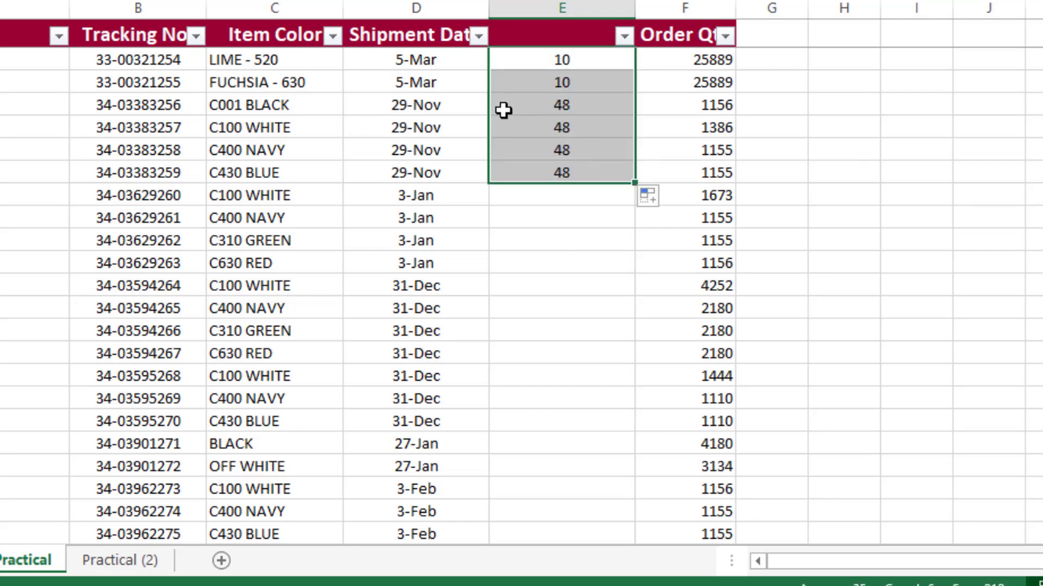
{"action": "left_click", "coordinate": [547, 104]}
- From the C430 BLUE row, fill the WEEKNUM formula down the rest of column E
{"action": "left_click", "coordinate": [561, 171]}
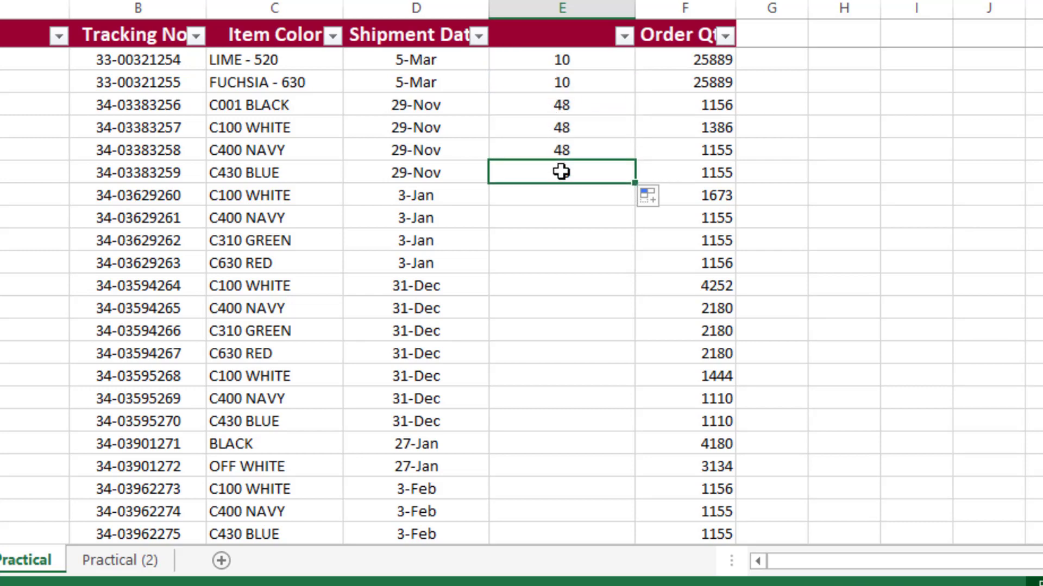
{"action": "scroll", "coordinate": [563, 186], "scroll_direction": "down", "scroll_amount": 1}
{"action": "left_click", "coordinate": [565, 151]}
{"action": "scroll", "coordinate": [565, 152], "scroll_direction": "up", "scroll_amount": 1}
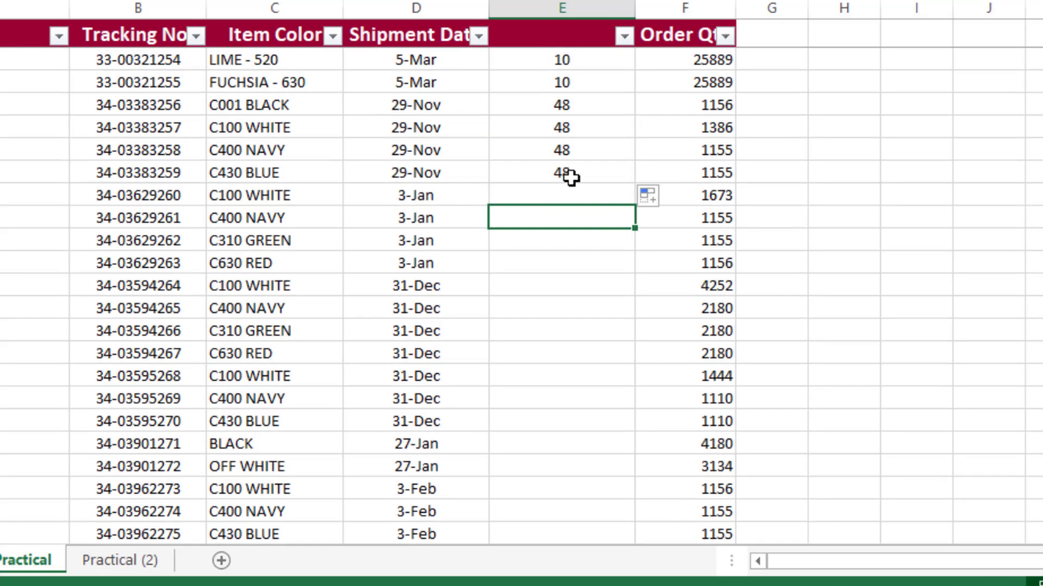
{"action": "left_click", "coordinate": [570, 176]}
{"action": "left_click", "coordinate": [564, 144]}
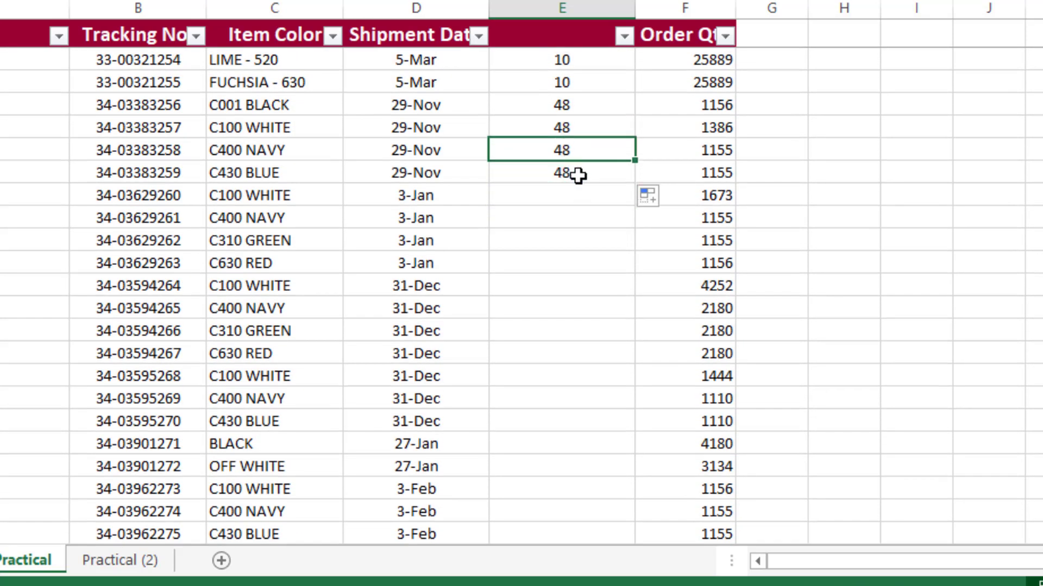
{"action": "left_click", "coordinate": [578, 175]}
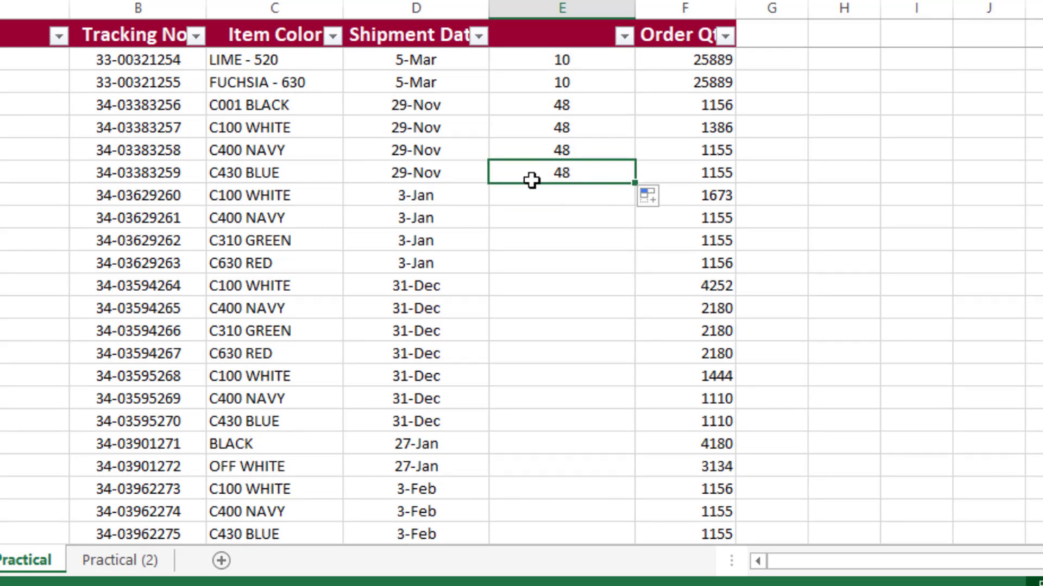
{"action": "double_click", "coordinate": [635, 185]}
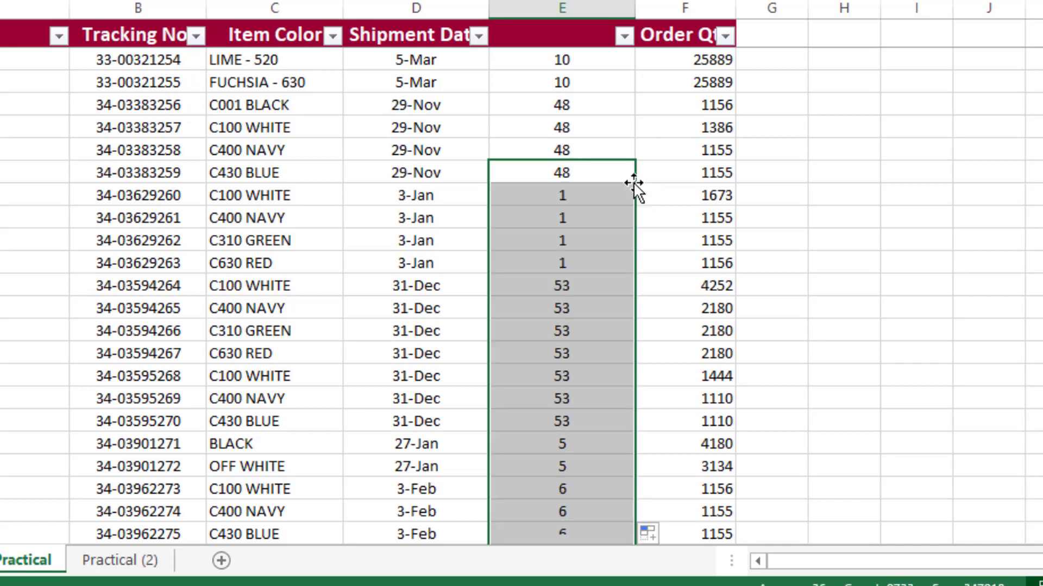
- Scroll down to check the filled week numbers, then return to the top of the table
{"action": "scroll", "coordinate": [521, 296], "scroll_direction": "down", "scroll_amount": 10}
{"action": "scroll", "coordinate": [521, 296], "scroll_direction": "down", "scroll_amount": 10}
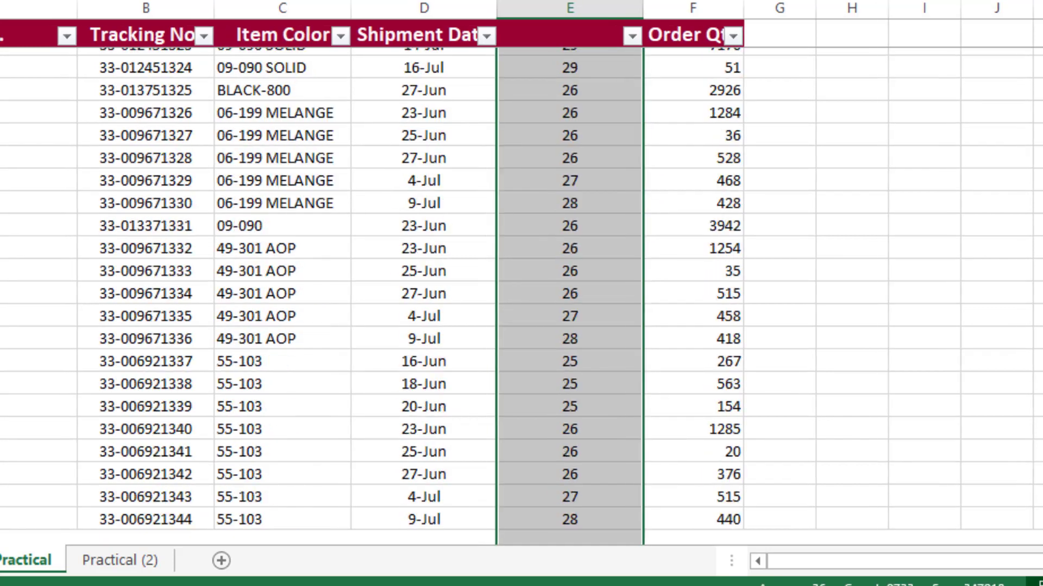
{"action": "scroll", "coordinate": [521, 297], "scroll_direction": "down", "scroll_amount": 10}
{"action": "scroll", "coordinate": [521, 296], "scroll_direction": "down", "scroll_amount": 10}
{"action": "scroll", "coordinate": [521, 297], "scroll_direction": "down", "scroll_amount": 10}
{"action": "scroll", "coordinate": [521, 297], "scroll_direction": "down", "scroll_amount": 10}
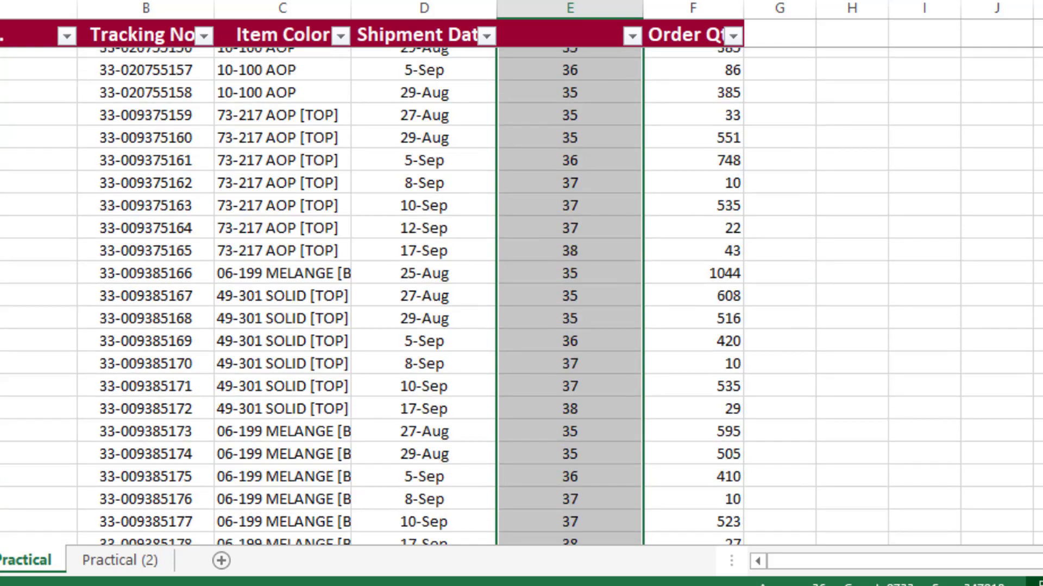
{"action": "scroll", "coordinate": [521, 297], "scroll_direction": "down", "scroll_amount": 10}
{"action": "scroll", "coordinate": [521, 296], "scroll_direction": "down", "scroll_amount": 10}
{"action": "key", "text": "ctrl+BackSpace"}
{"action": "left_click", "coordinate": [545, 82]}
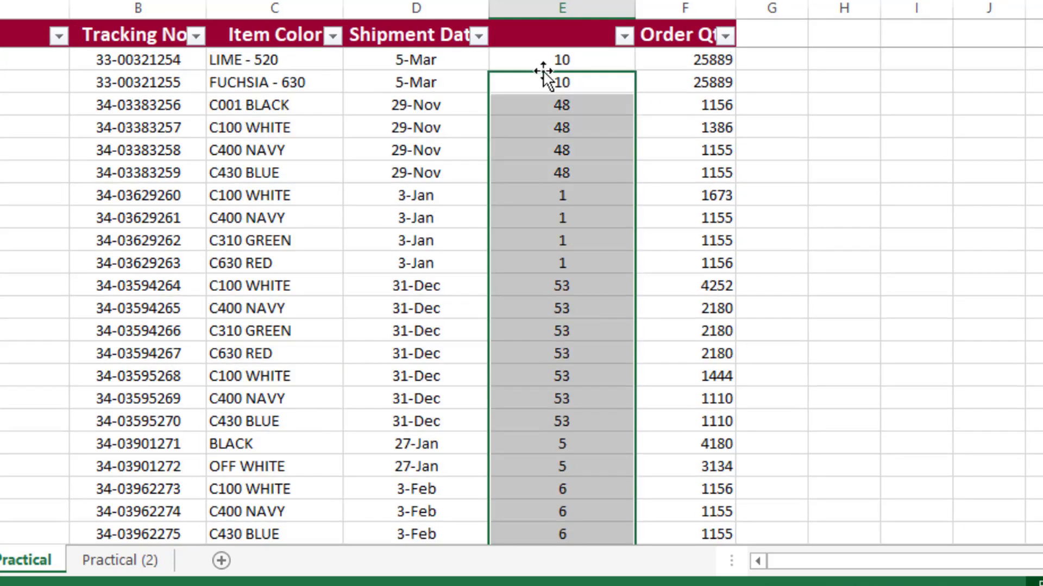
- Sort the table by column E week numbers, smallest to largest, bringing week 1 to the top
{"action": "left_click", "coordinate": [626, 35]}
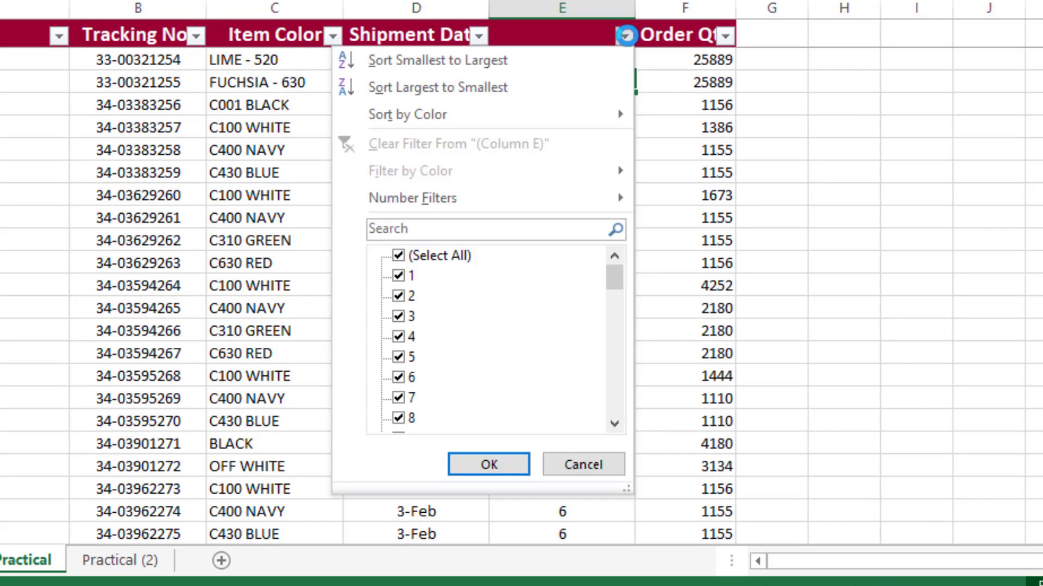
{"action": "left_click", "coordinate": [666, 129]}
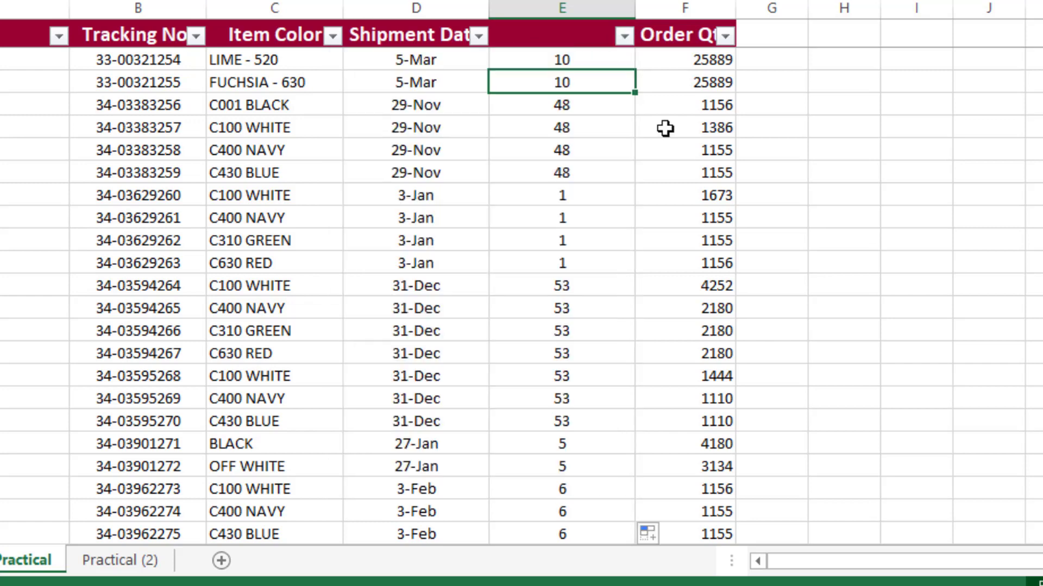
{"action": "left_click", "coordinate": [587, 122]}
{"action": "left_click", "coordinate": [576, 61]}
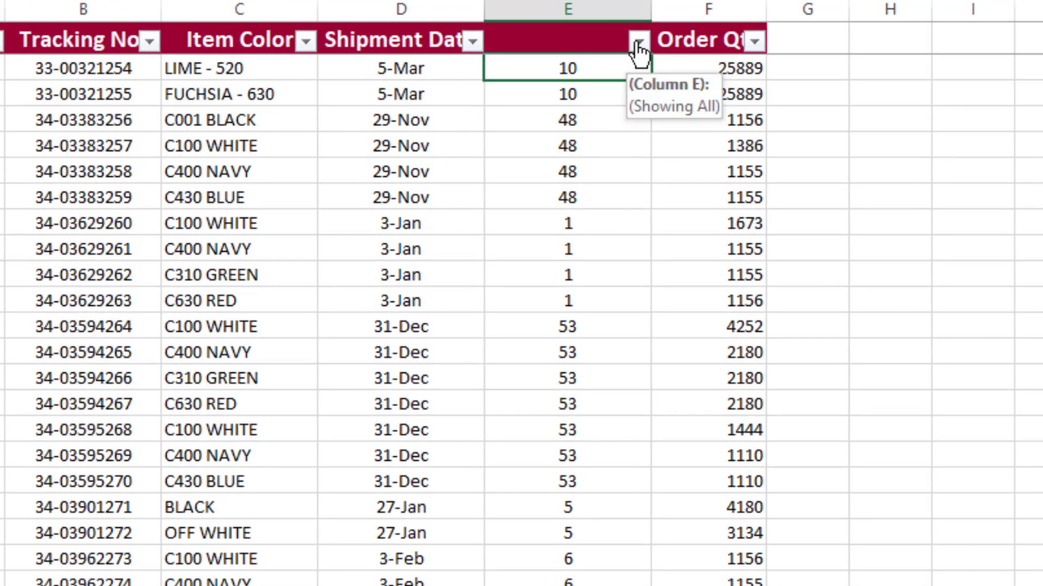
{"action": "left_click", "coordinate": [639, 42]}
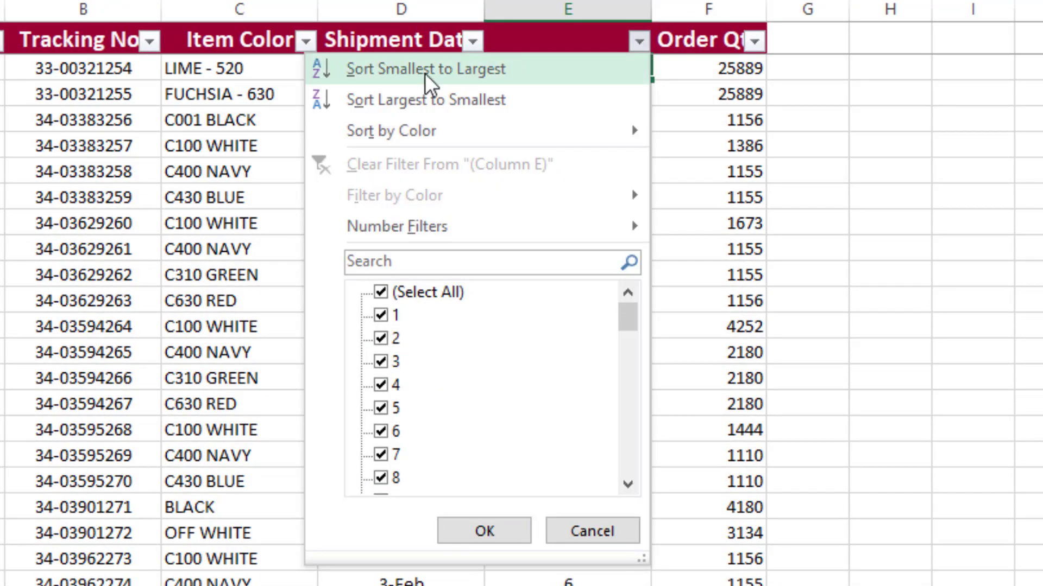
{"action": "left_click", "coordinate": [484, 70]}
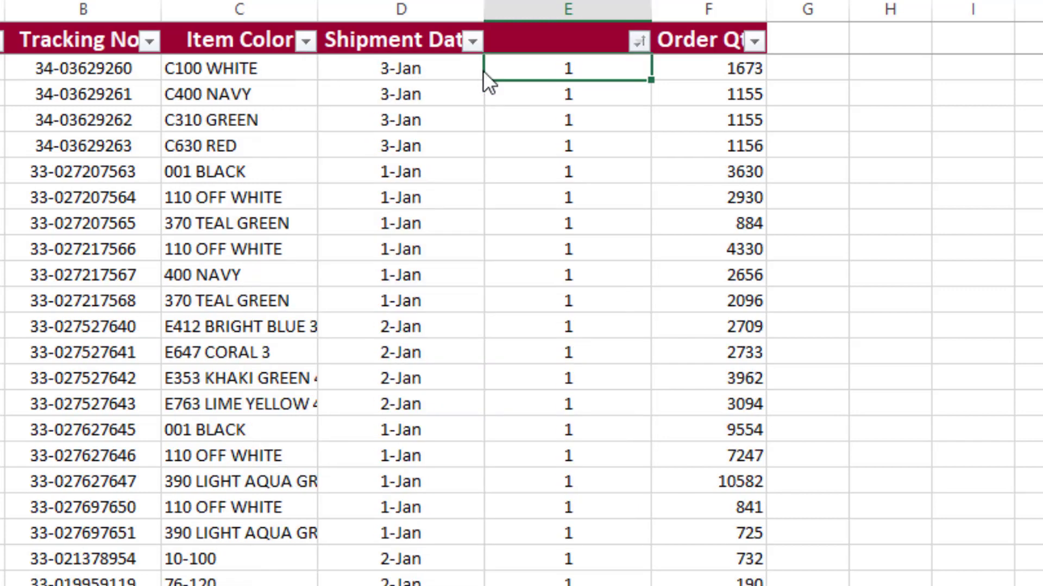
{"action": "scroll", "coordinate": [571, 109], "scroll_direction": "down", "scroll_amount": 3}
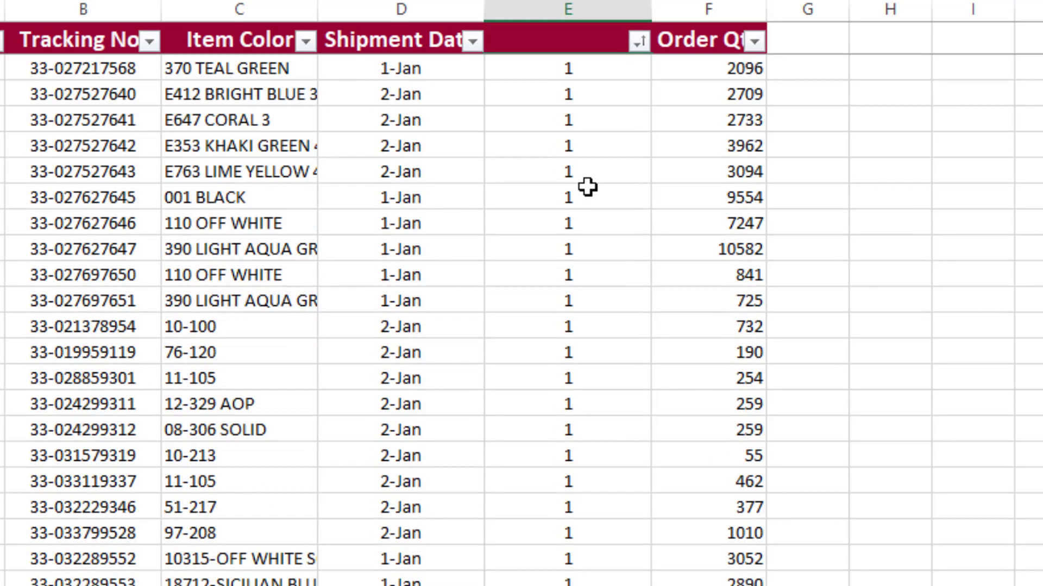
{"action": "scroll", "coordinate": [586, 185], "scroll_direction": "down", "scroll_amount": 2}
{"action": "scroll", "coordinate": [584, 359], "scroll_direction": "down", "scroll_amount": 4}
{"action": "scroll", "coordinate": [583, 368], "scroll_direction": "down", "scroll_amount": 1}
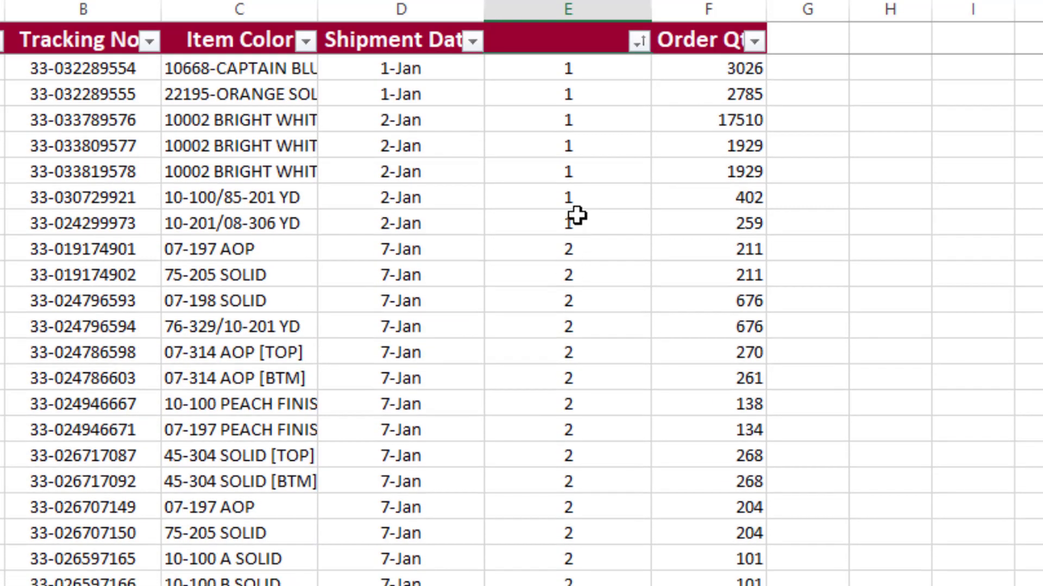
{"action": "left_click", "coordinate": [575, 220]}
{"action": "scroll", "coordinate": [563, 430], "scroll_direction": "down", "scroll_amount": 5}
{"action": "scroll", "coordinate": [582, 353], "scroll_direction": "up", "scroll_amount": 6}
{"action": "left_click", "coordinate": [582, 353]}
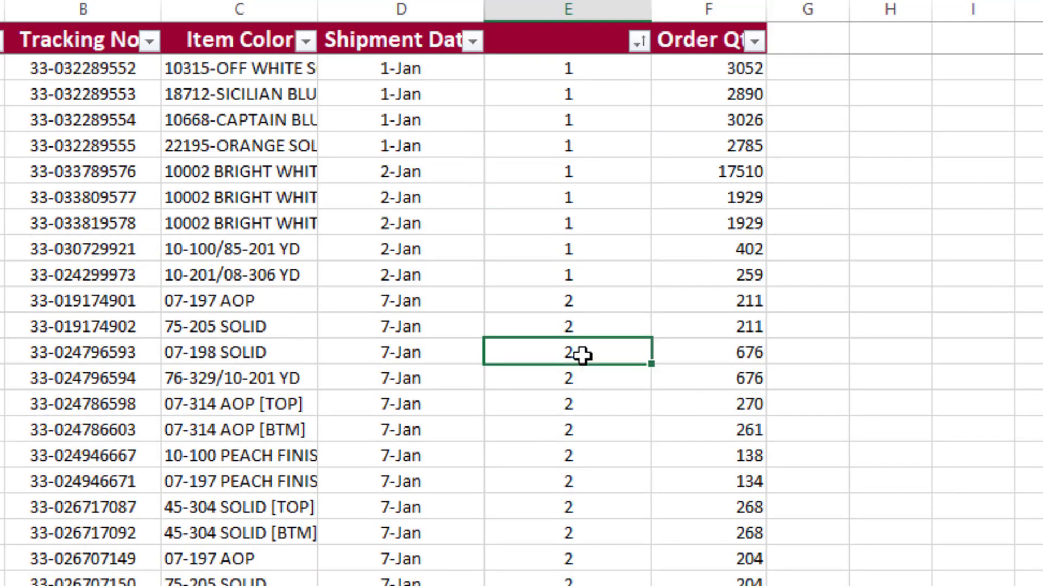
{"action": "scroll", "coordinate": [570, 467], "scroll_direction": "down", "scroll_amount": 5}
{"action": "scroll", "coordinate": [570, 467], "scroll_direction": "down", "scroll_amount": 12}
{"action": "scroll", "coordinate": [570, 467], "scroll_direction": "up", "scroll_amount": 2}
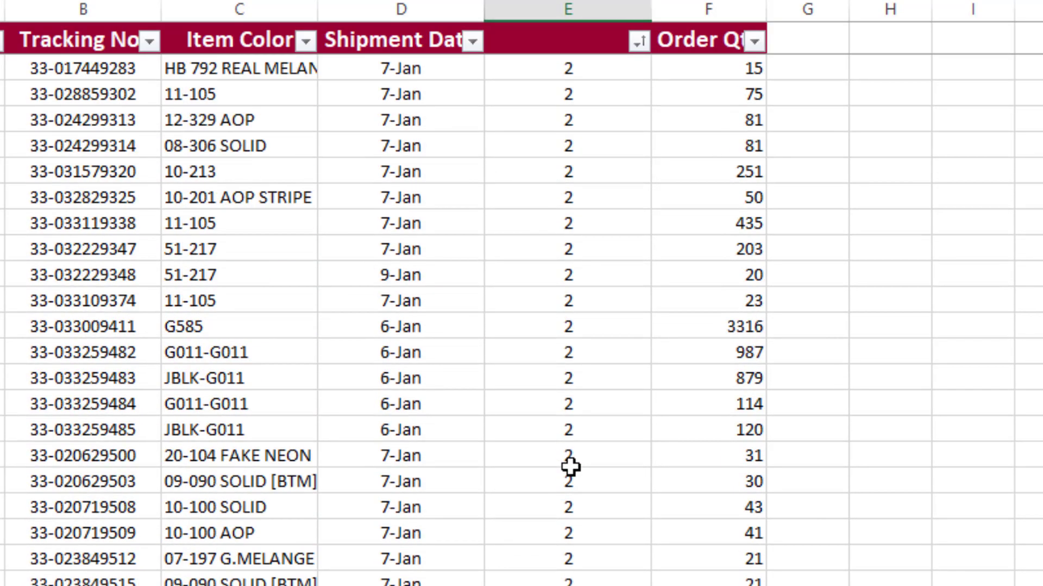
{"action": "scroll", "coordinate": [570, 467], "scroll_direction": "up", "scroll_amount": 6}
{"action": "scroll", "coordinate": [571, 467], "scroll_direction": "up", "scroll_amount": 10}
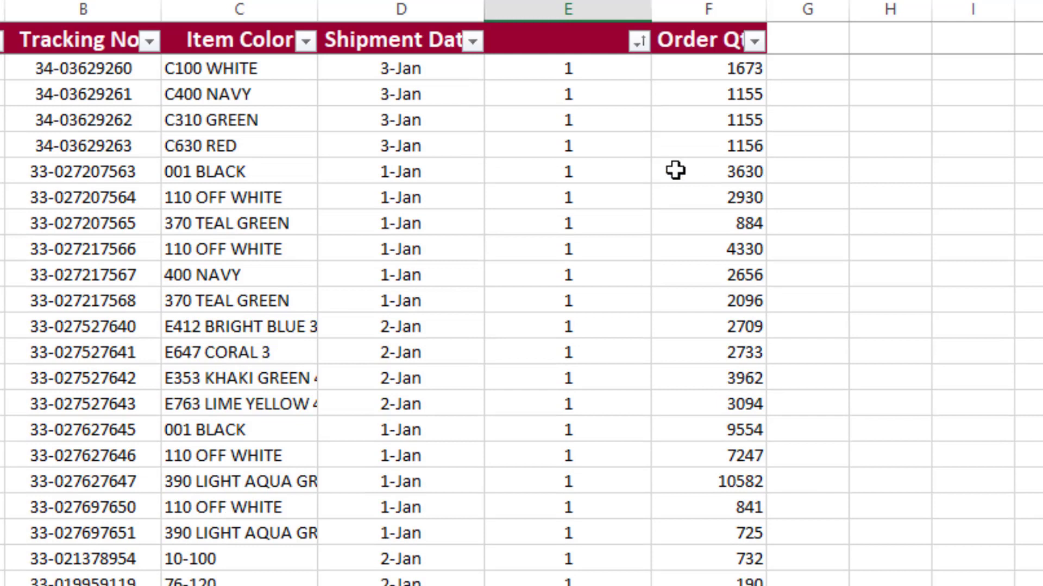
{"action": "left_click", "coordinate": [572, 68]}
{"action": "left_click", "coordinate": [575, 152]}
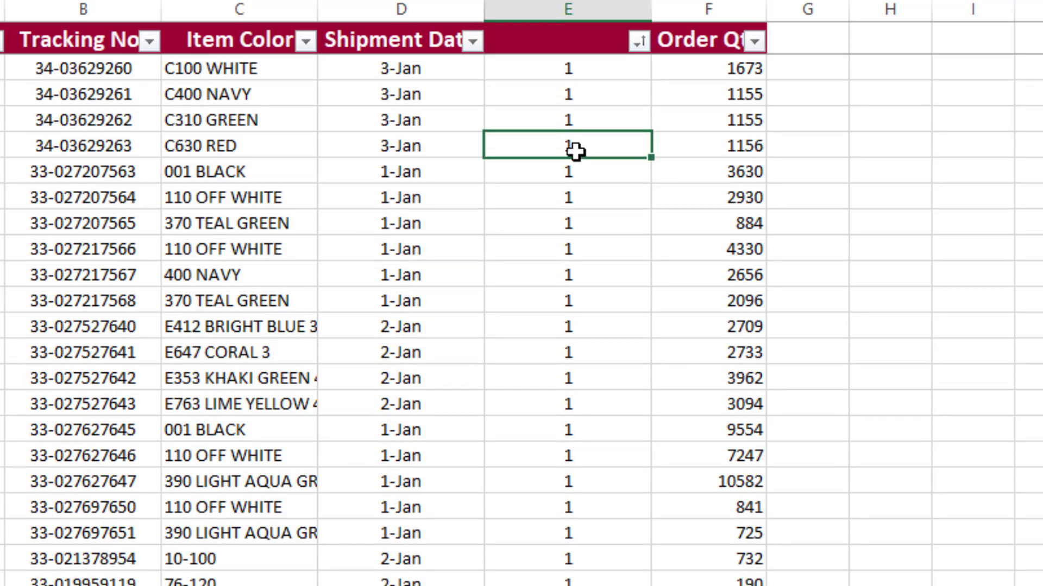
{"action": "left_click", "coordinate": [575, 202]}
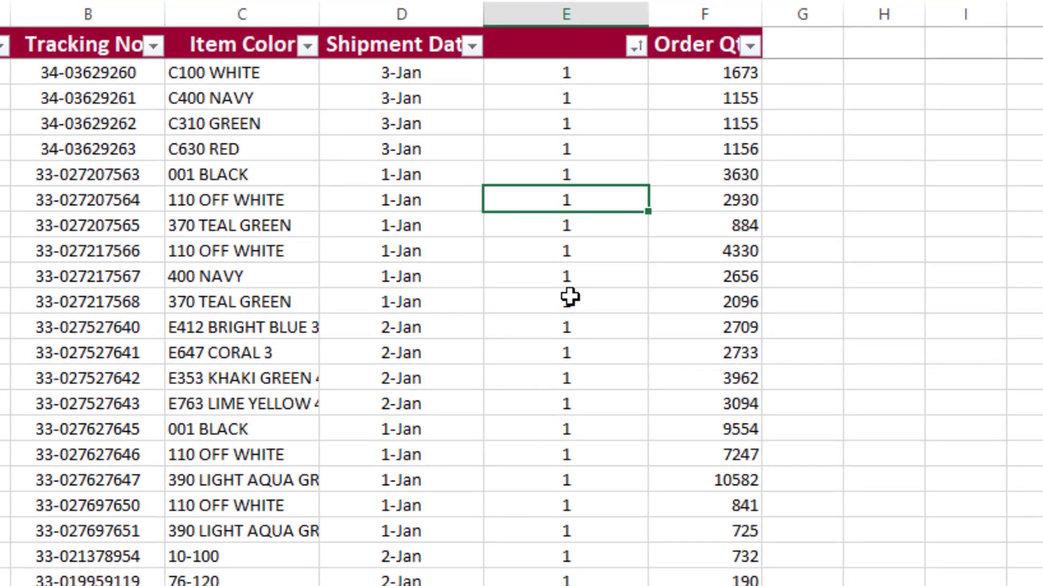
{"action": "left_click", "coordinate": [575, 301]}
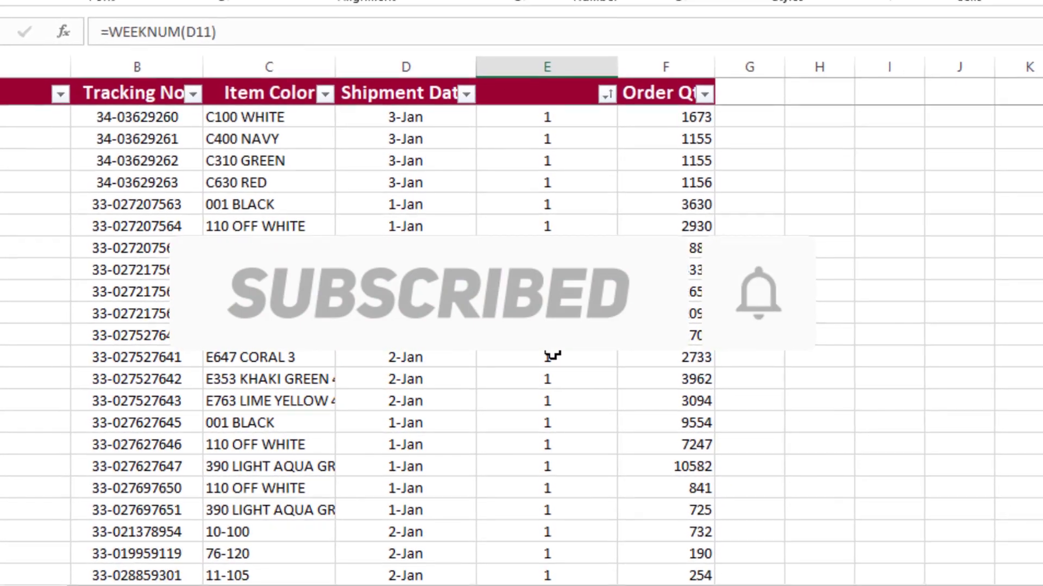
{"action": "left_click", "coordinate": [568, 229]}
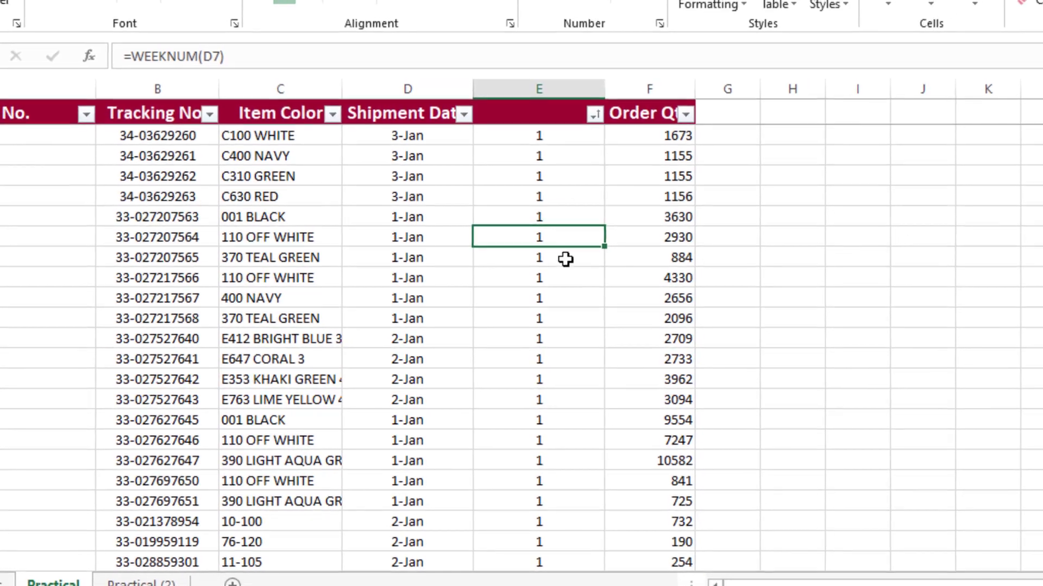